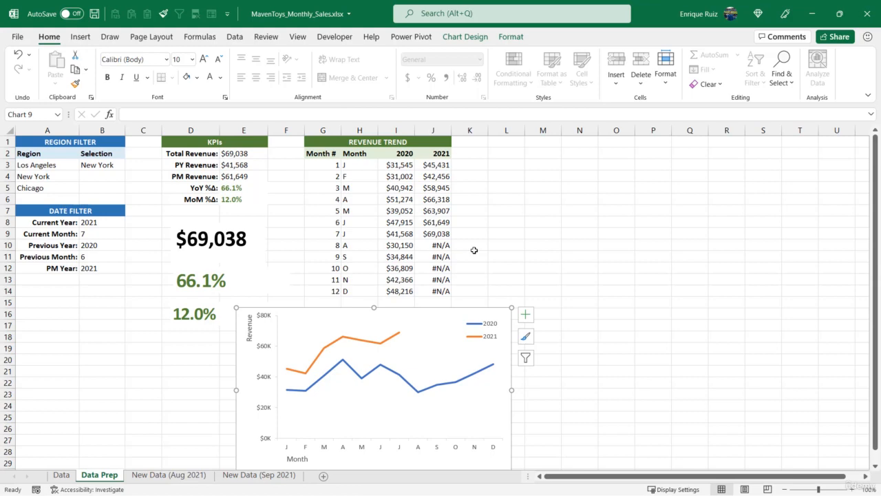
- On the Data Prep sheet, enter the title STORE PERFORMANCE in L1 and the heading Store in L2
click(61, 474)
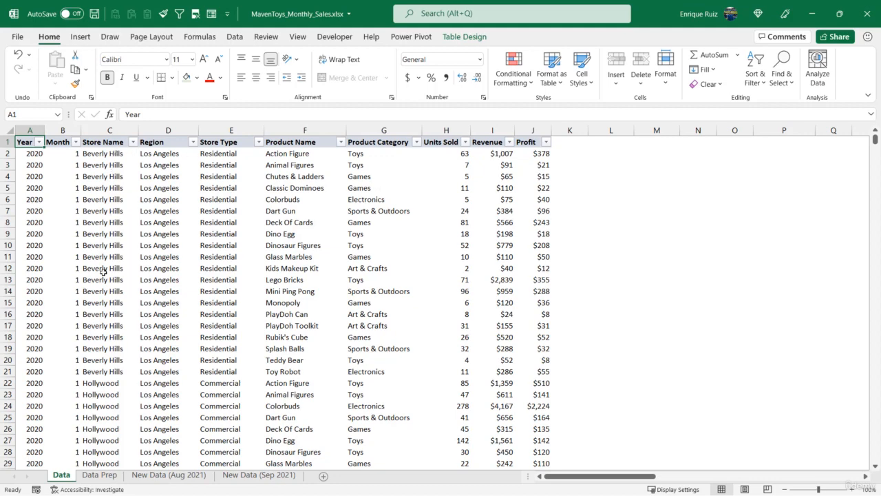
click(100, 475)
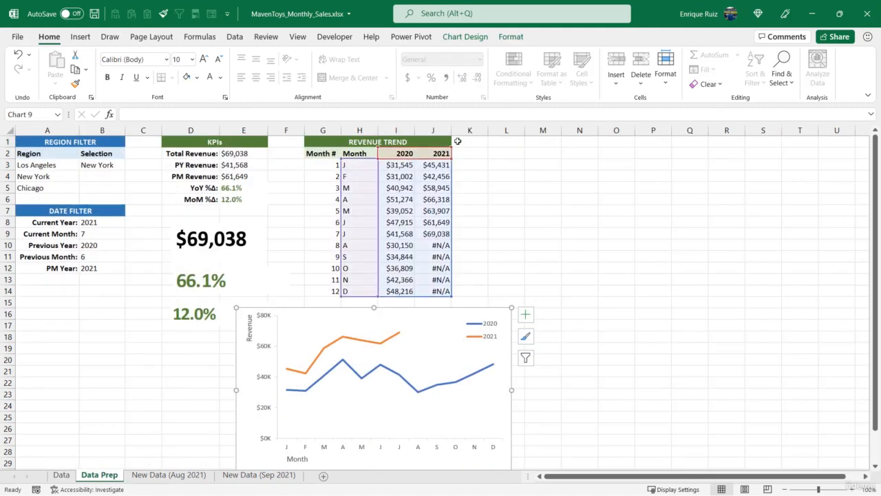
click(497, 142)
text(STORE)
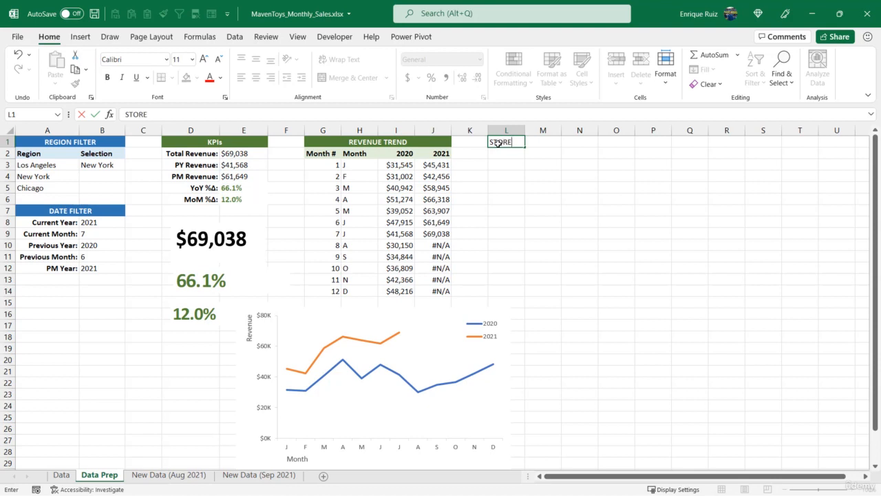
text( PERFORMANCE)
key(Return)
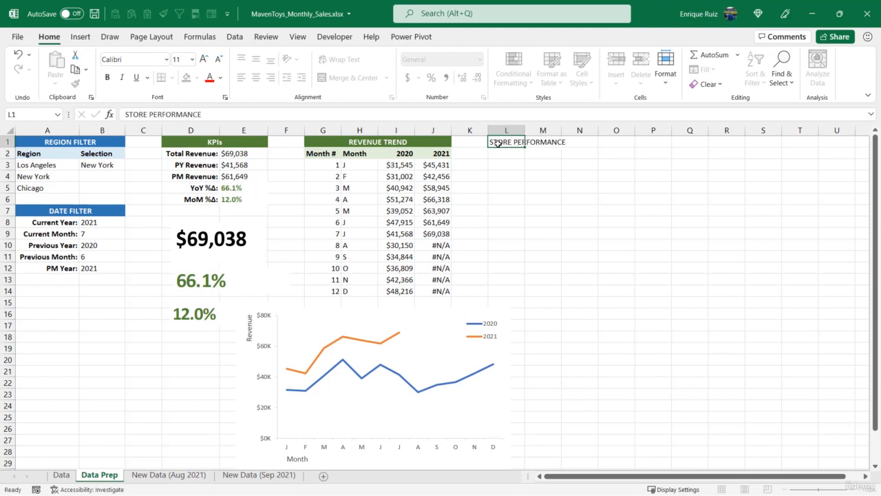
text(Store)
key(Delete)
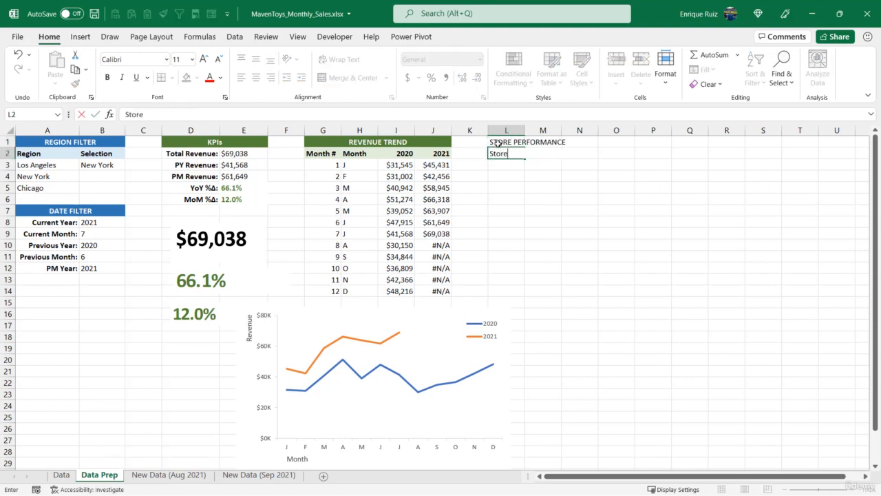
key(Return)
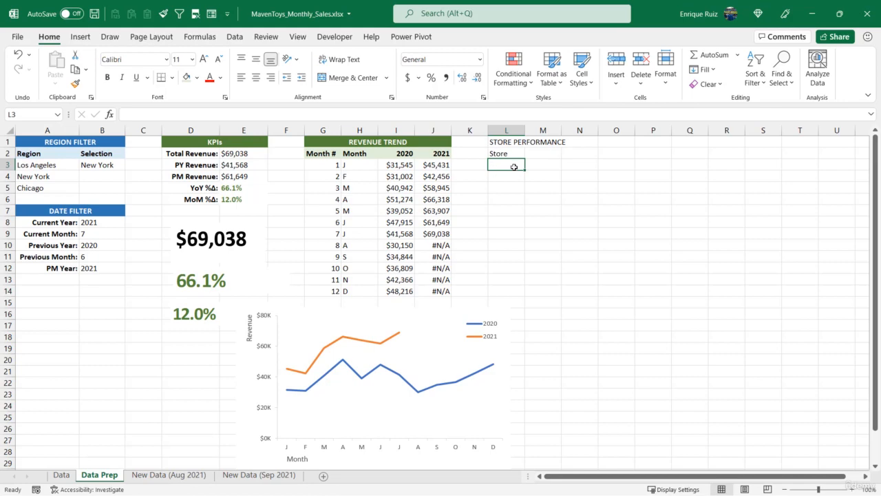
- Copy all Store Name values from the Data sheet's table into the Data Prep sheet starting at L3
click(63, 475)
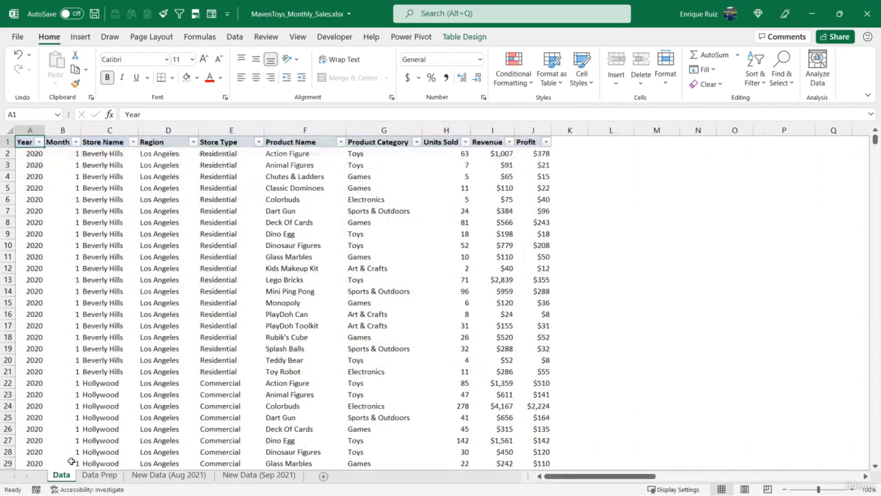
click(114, 137)
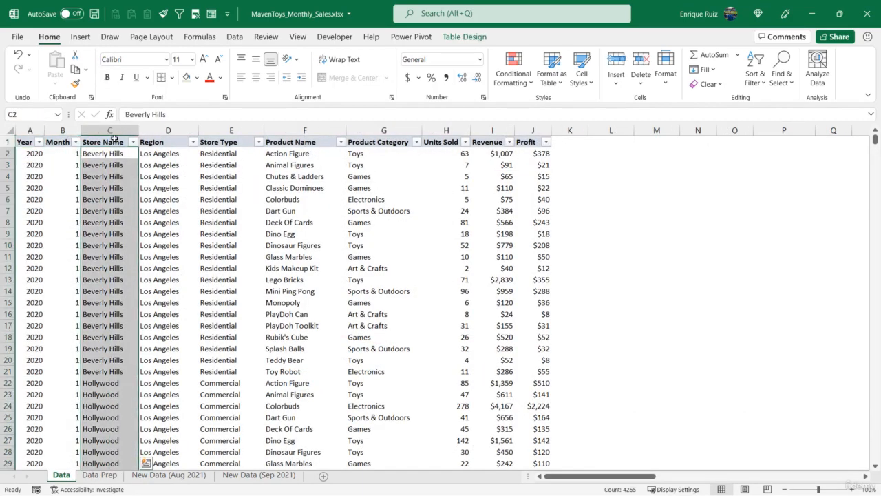
key(ctrl+c)
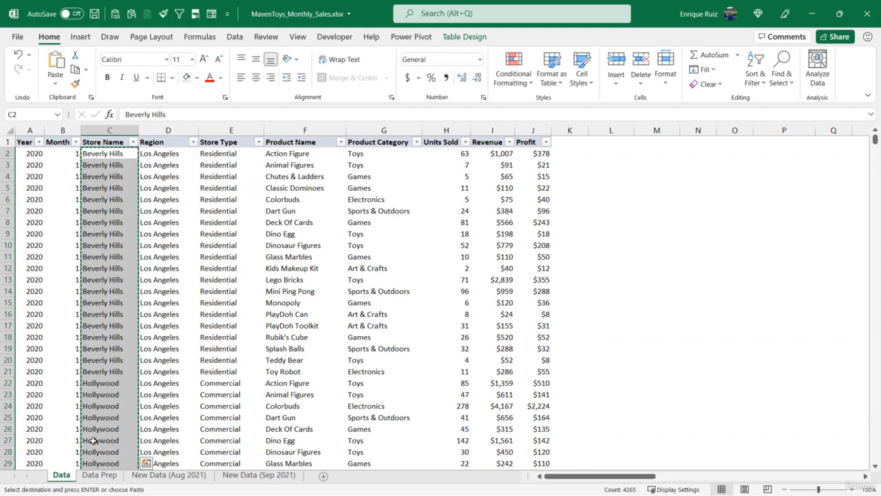
click(100, 475)
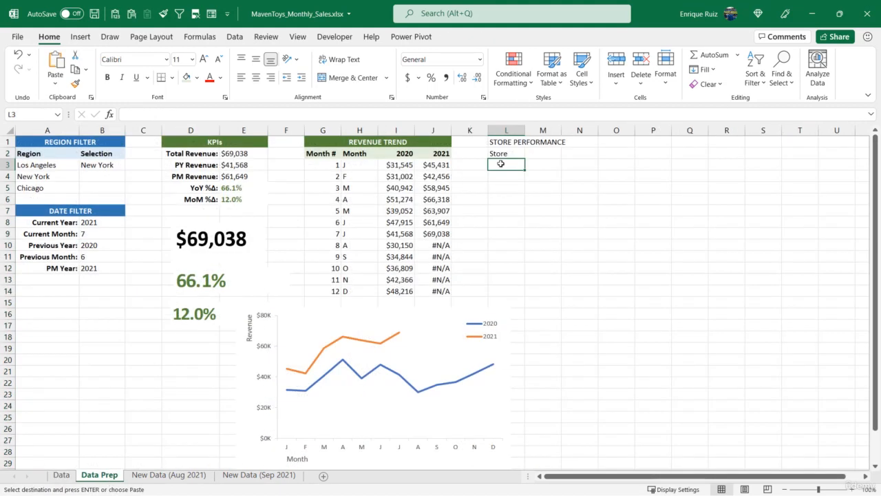
key(ctrl+v)
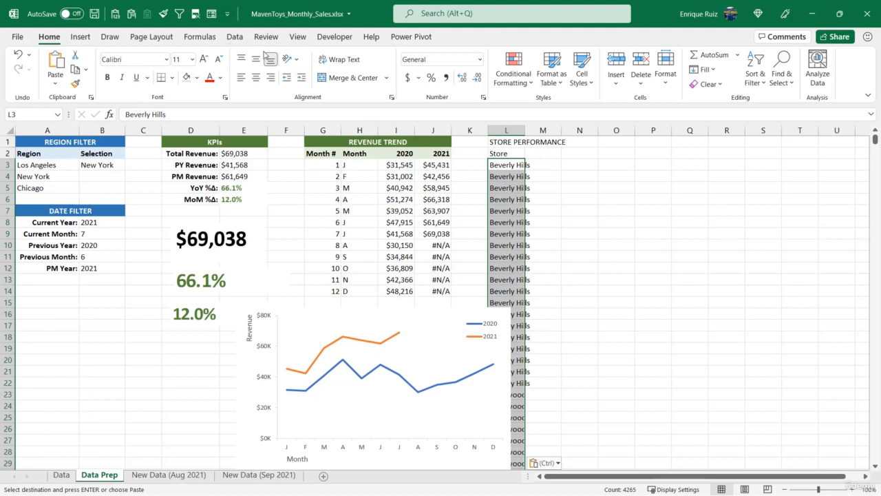
- Remove the duplicates from the pasted store list and widen column L to fit the store names
click(235, 36)
click(589, 70)
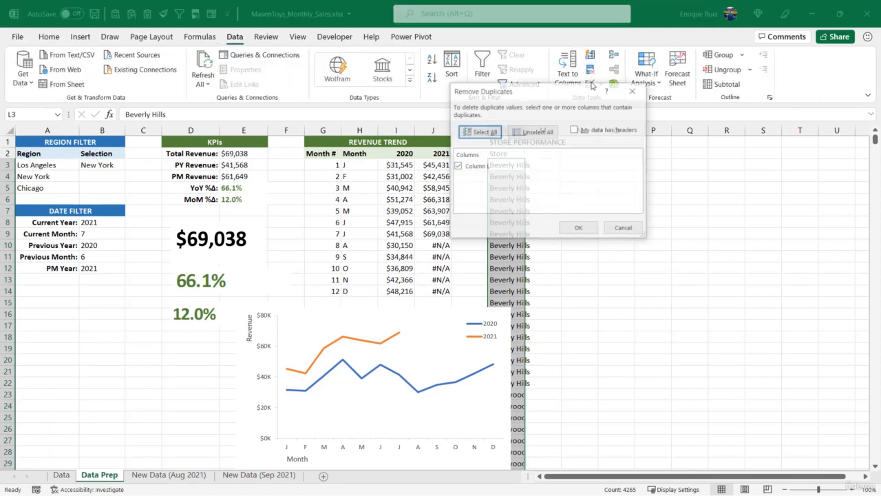
click(577, 228)
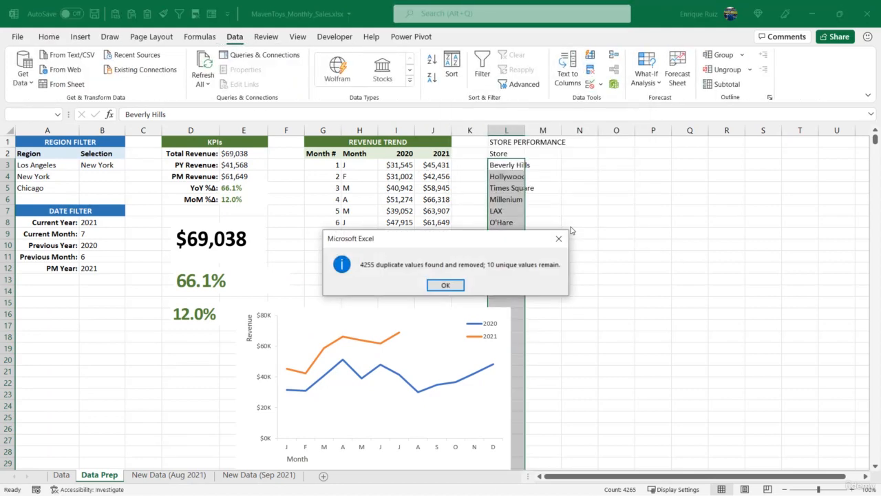
click(451, 285)
drag(525, 127, 543, 126)
- Enter the heading Revenue in M2, beside the Store heading
click(550, 165)
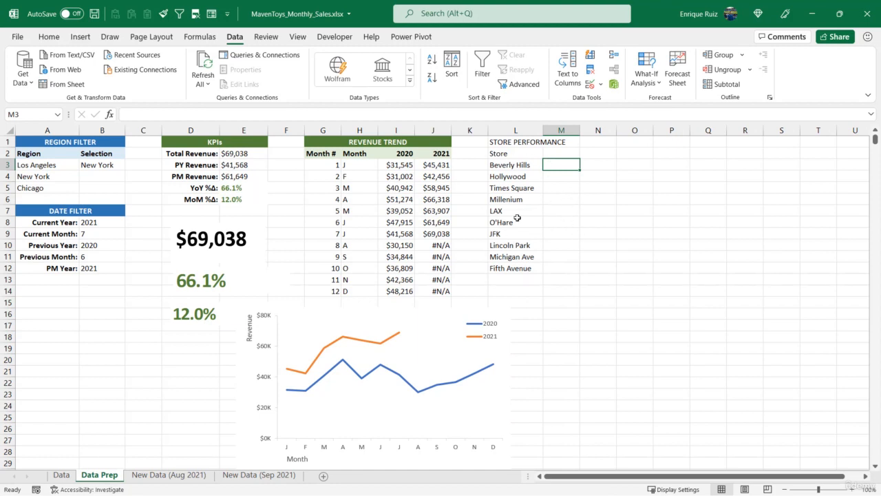
click(558, 153)
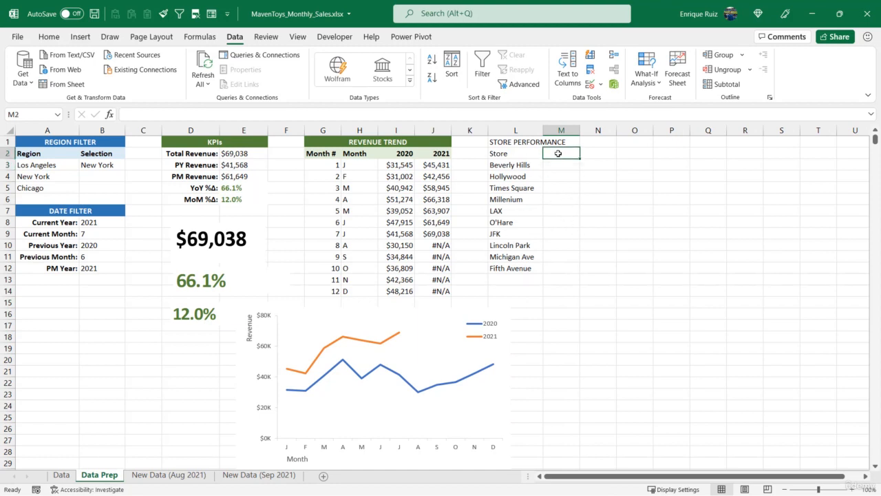
text(Revenue)
key(Return)
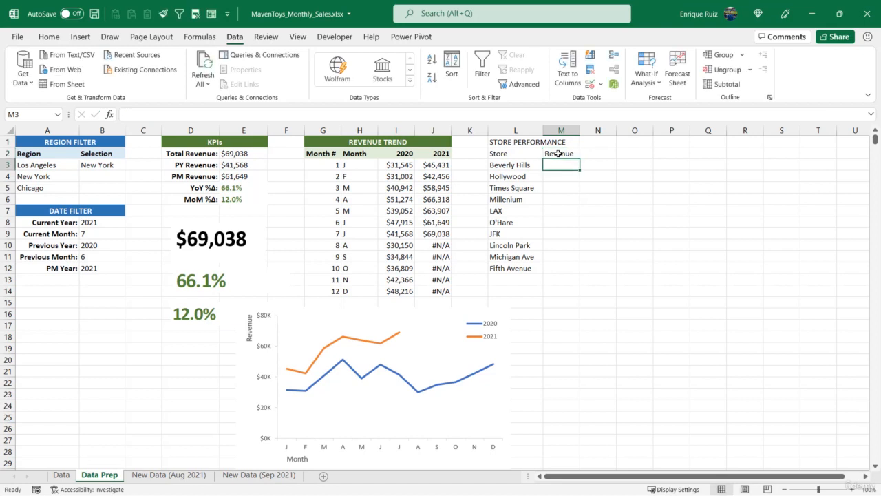
- Begin a SUMIFS formula in M3 that sums Data[Revenue] where Data[Store Name] matches the store in L3
text(=SUMIFS)
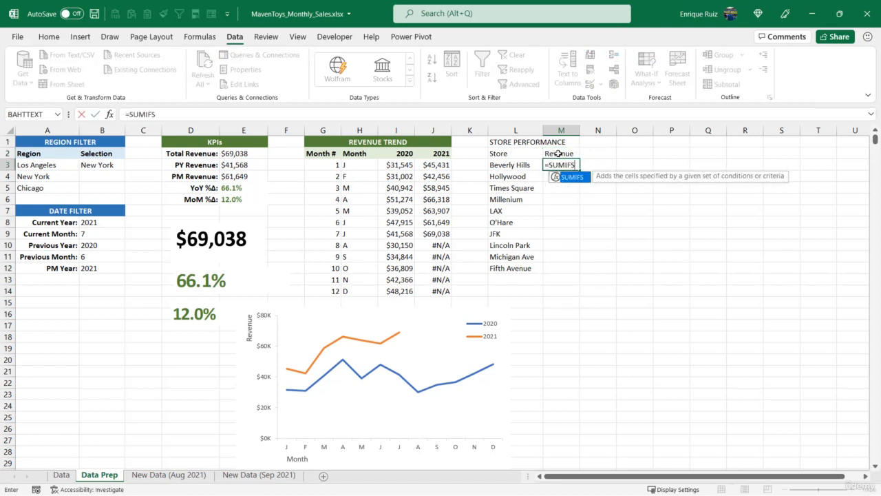
text(()
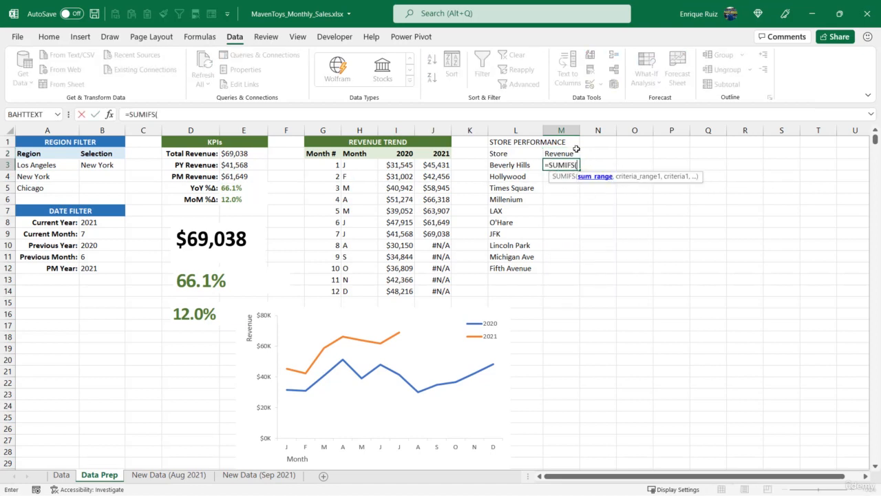
click(73, 477)
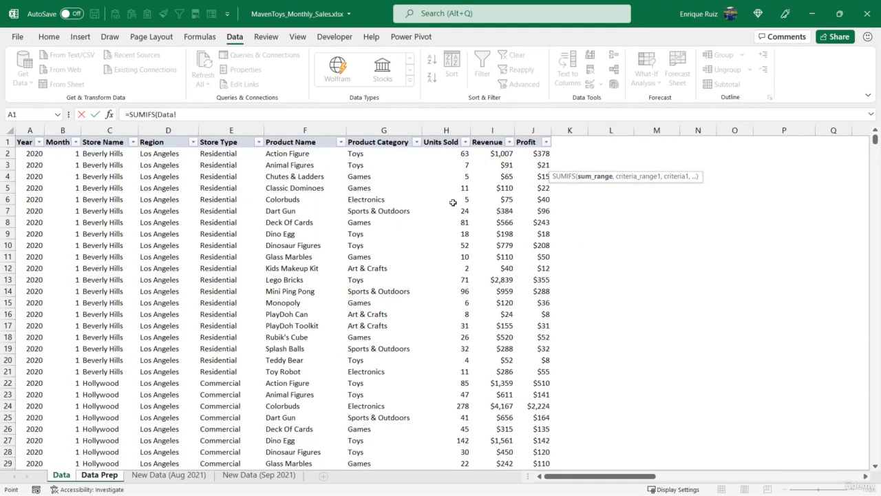
click(495, 139)
text(,)
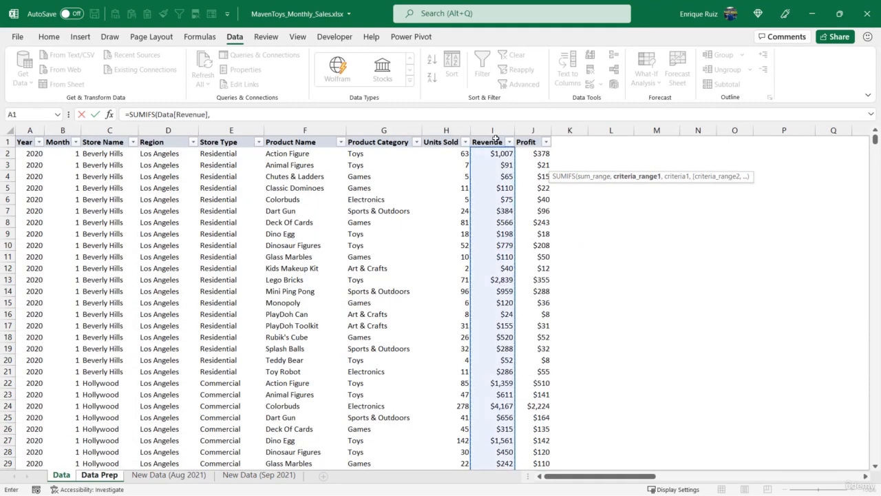
click(113, 138)
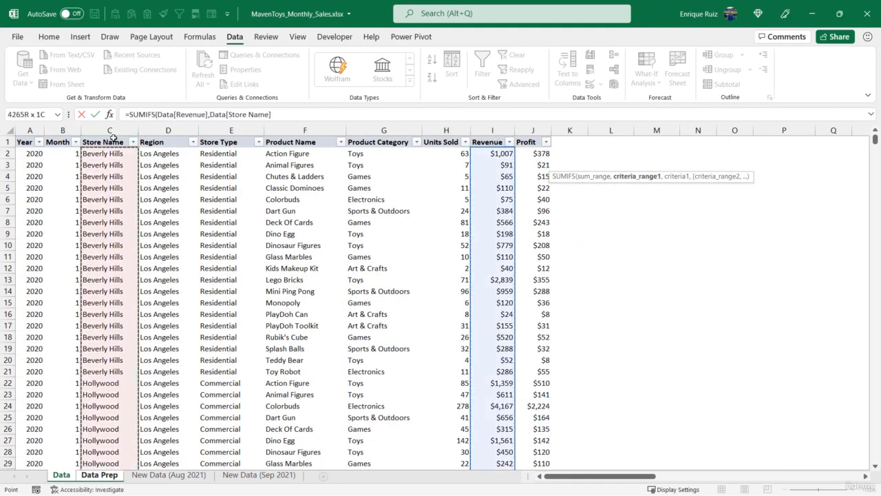
text(,)
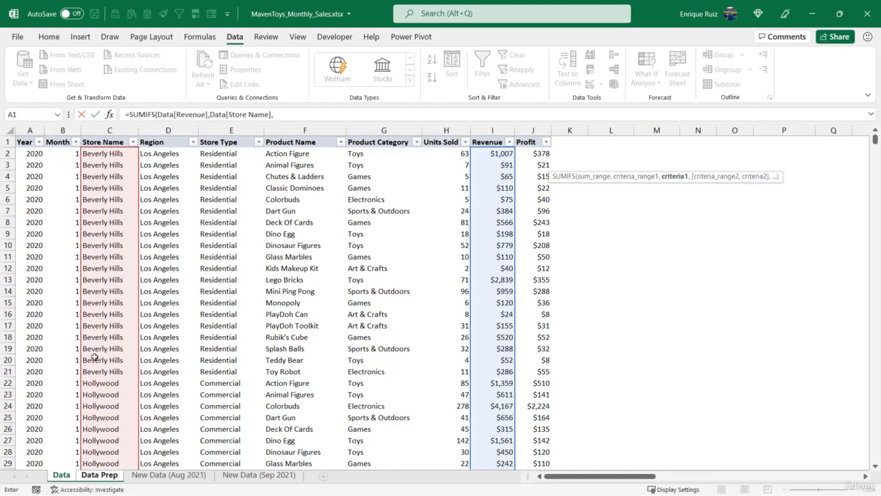
click(99, 475)
click(515, 164)
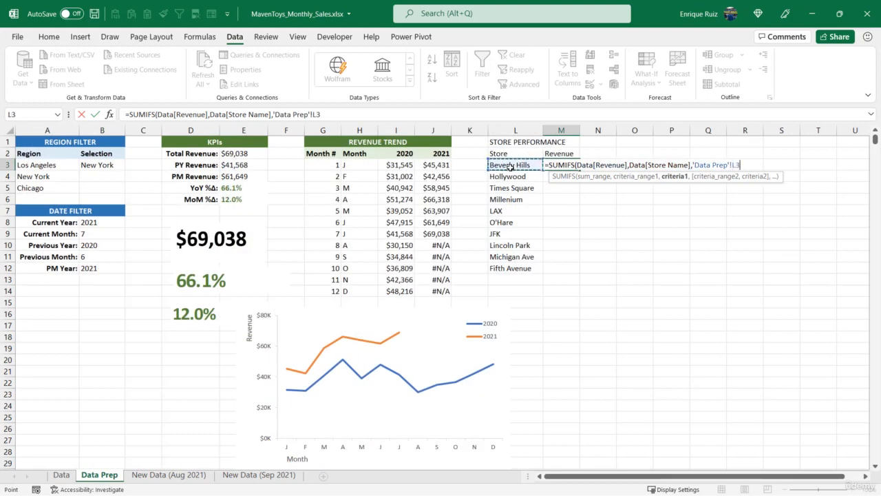
text(,)
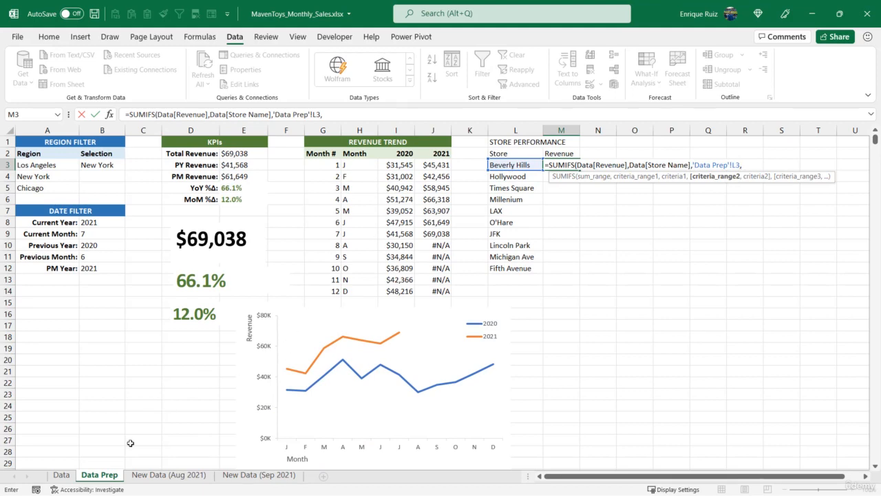
- Complete the M3 formula with the criteria Data[Month] equal to CurMonth and Data[Year] equal to CurYear
click(61, 474)
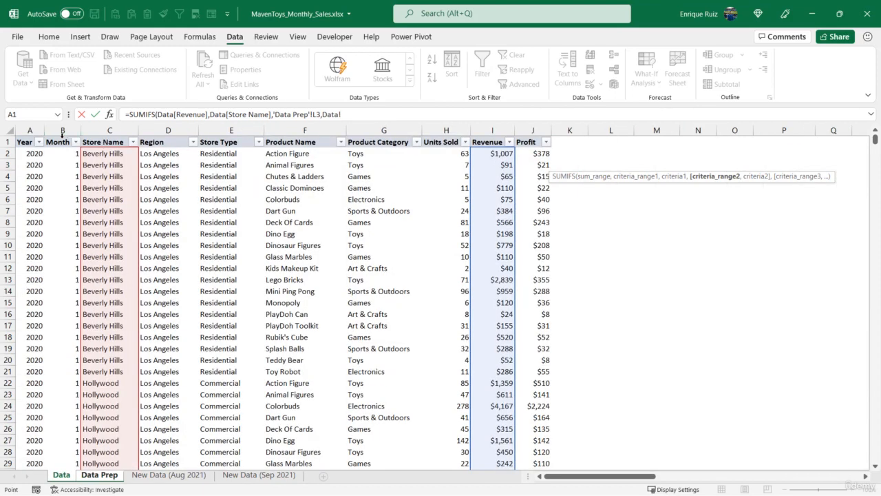
click(63, 137)
text(,CurMonth,)
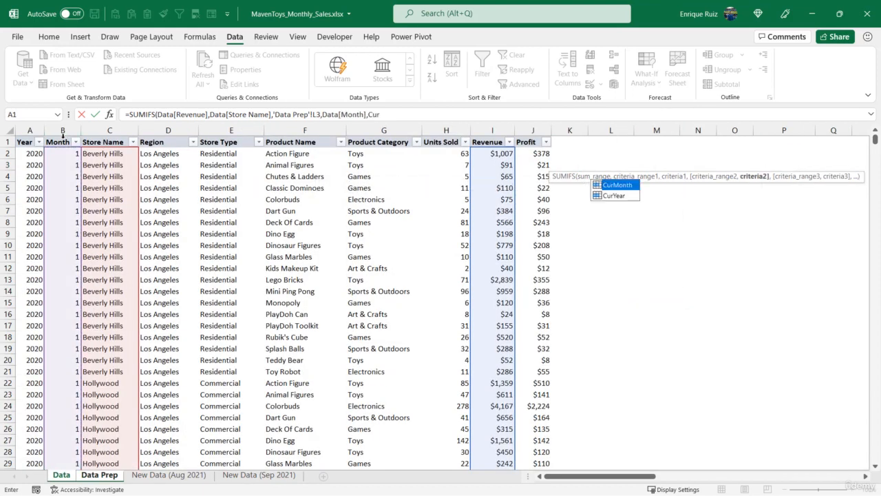
click(25, 137)
text(,Cu)
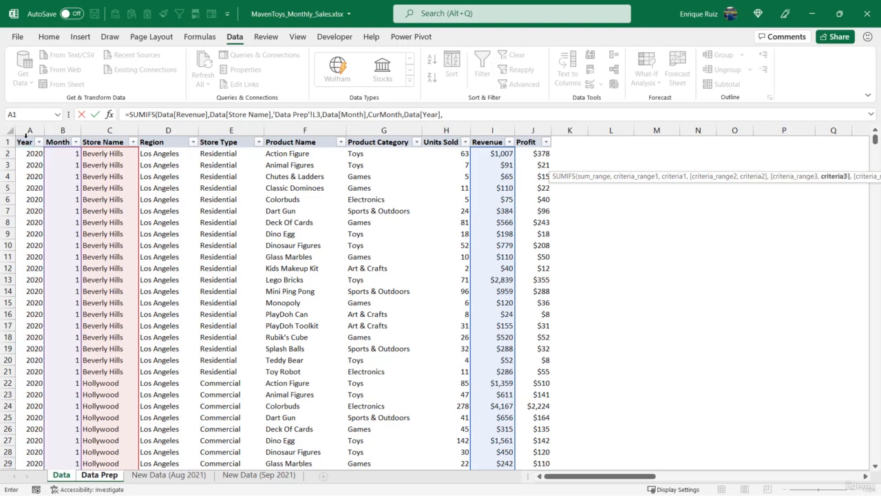
text(rYear)
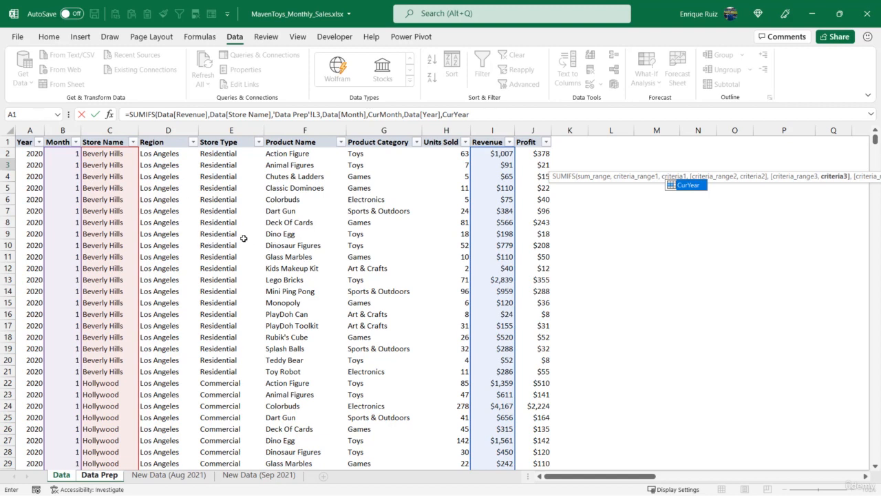
text())
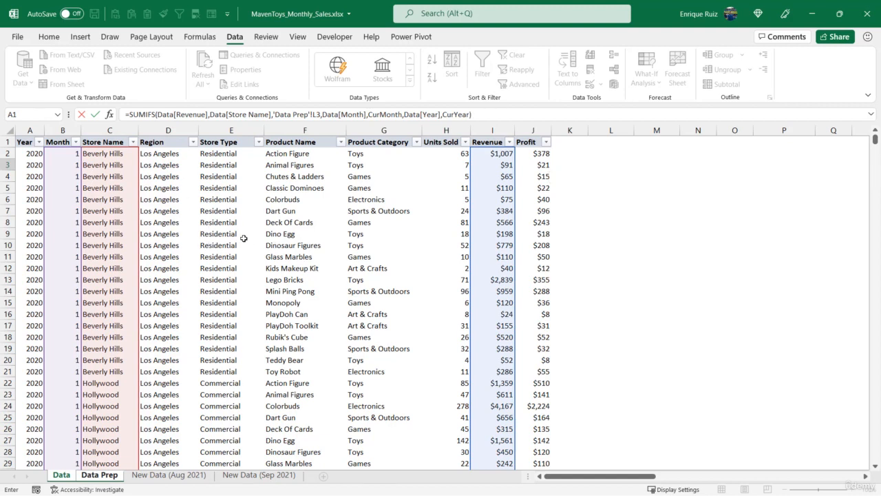
key(Return)
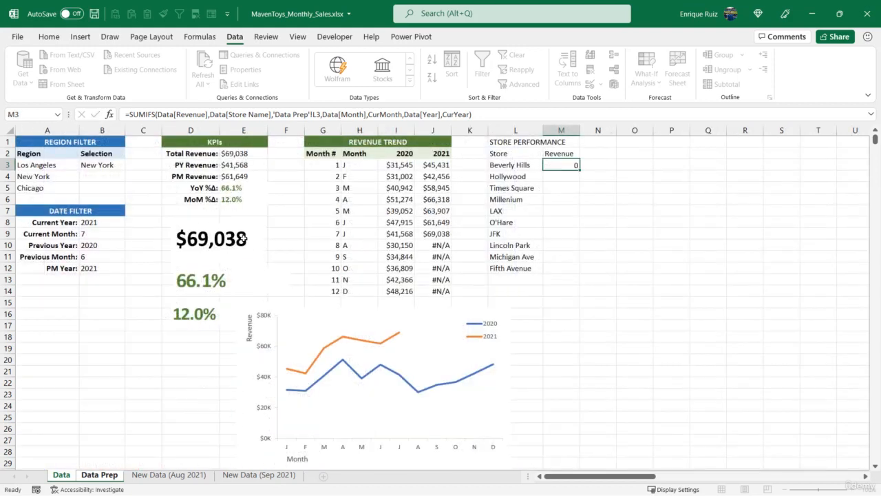
- Copy the currency format from J3 to M3 and fill the revenue formula down to M12
click(433, 166)
click(60, 41)
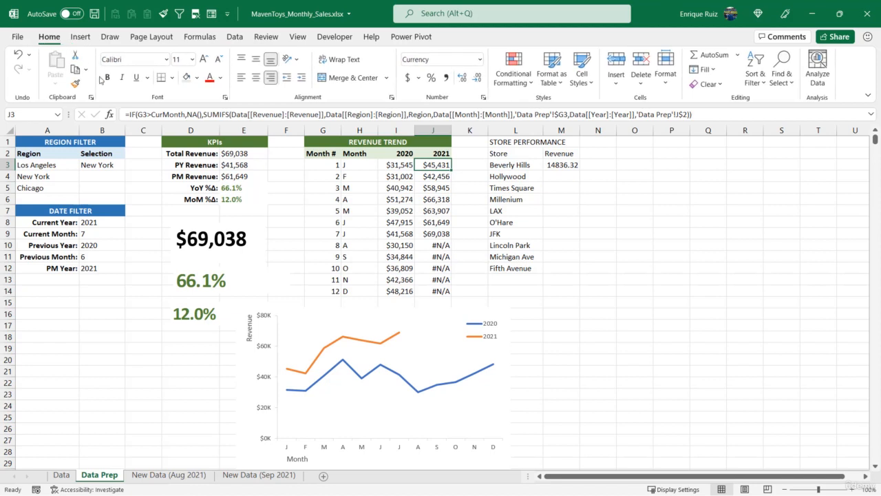
click(74, 84)
click(561, 165)
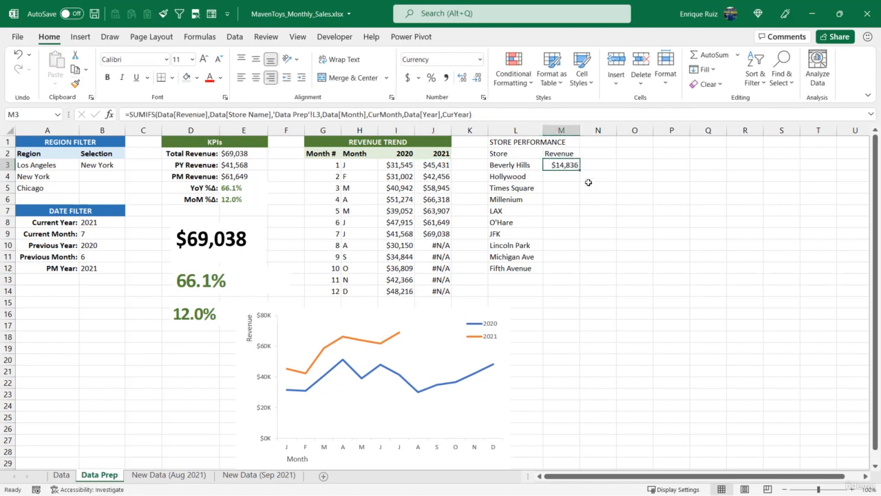
double_click(580, 171)
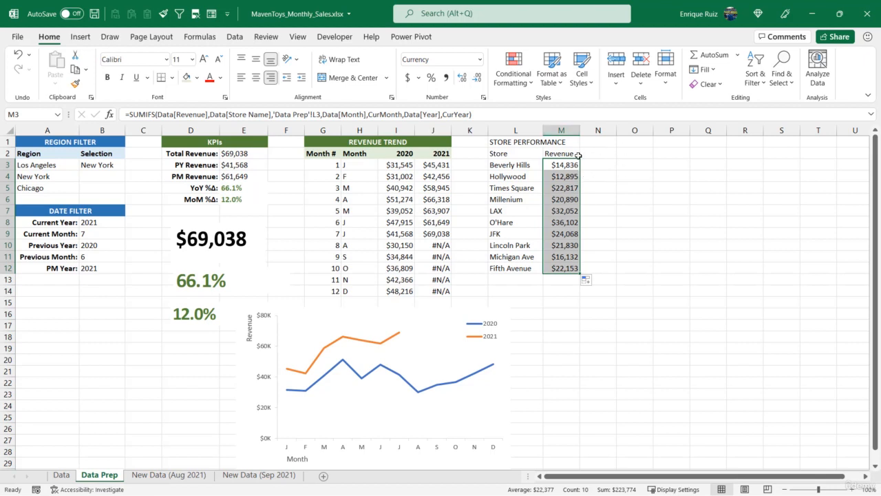
- Enter the heading PM Revenue in N2 and autofit the width of column N
click(570, 156)
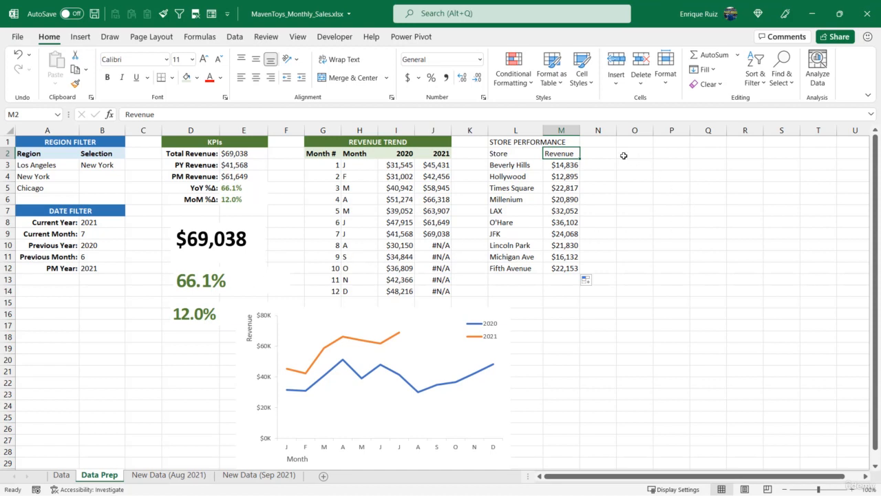
click(600, 155)
text(PM)
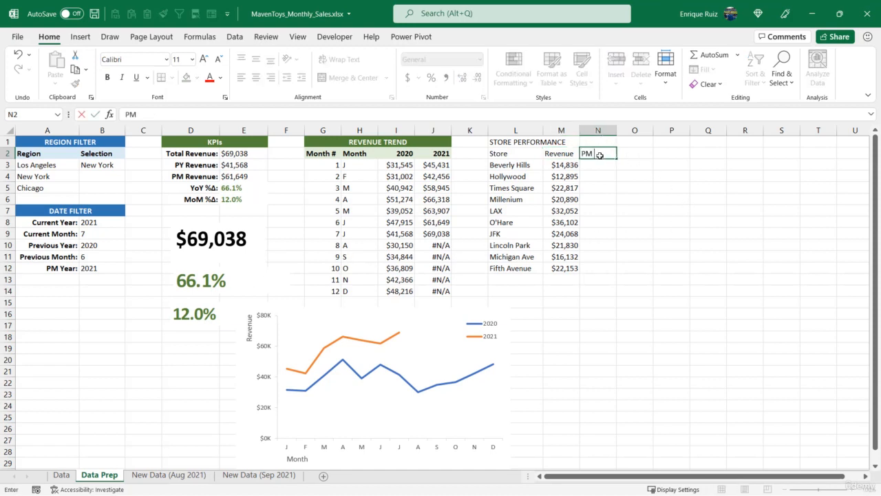
text( Revenue)
key(Return)
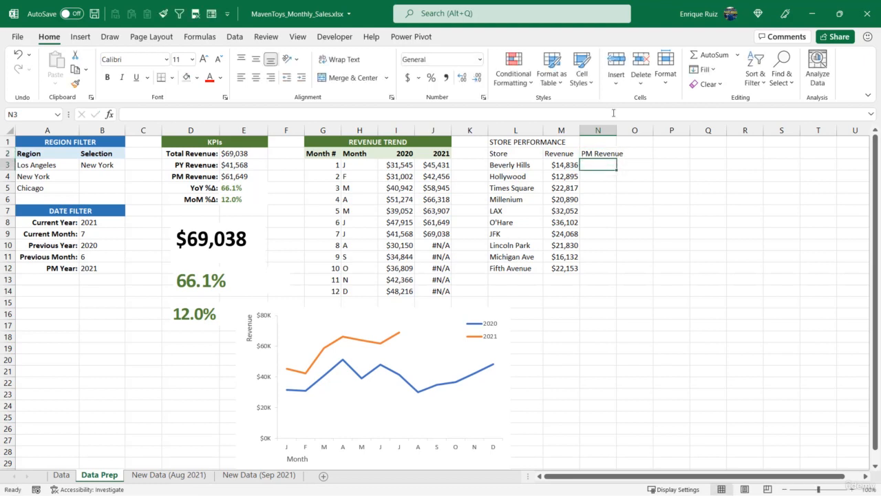
double_click(615, 128)
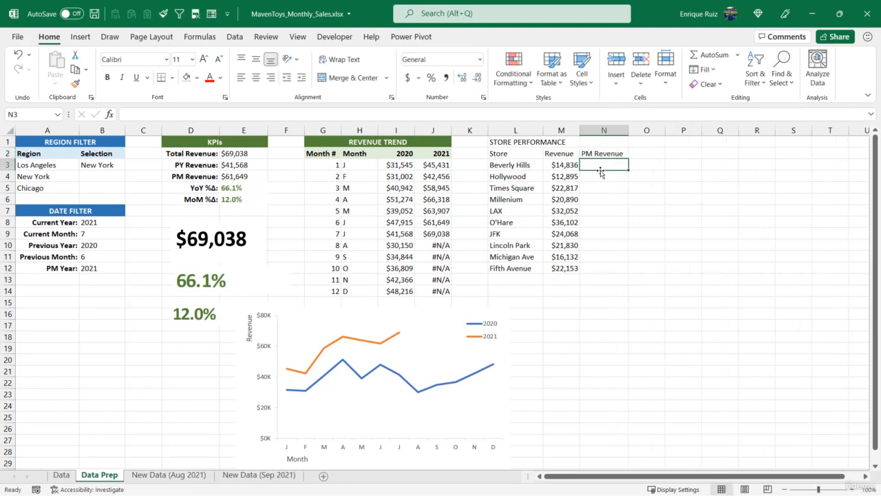
- Begin a SUMIFS formula in N3 that sums Data[Revenue] where Data[Store Name] matches the store in L3
text(=SUMIFS)
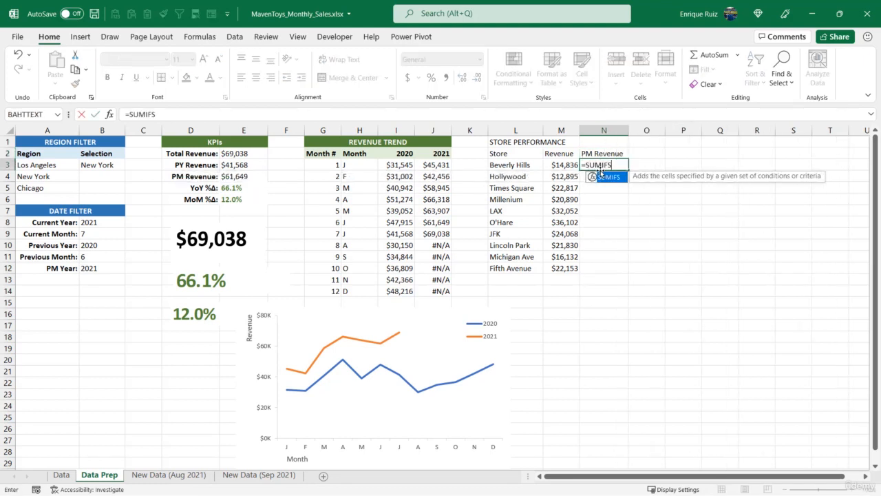
text(()
click(62, 474)
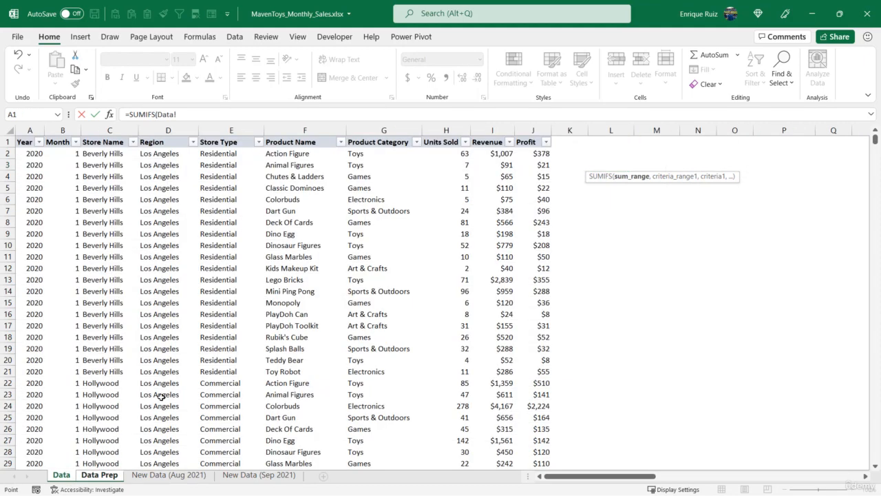
click(494, 138)
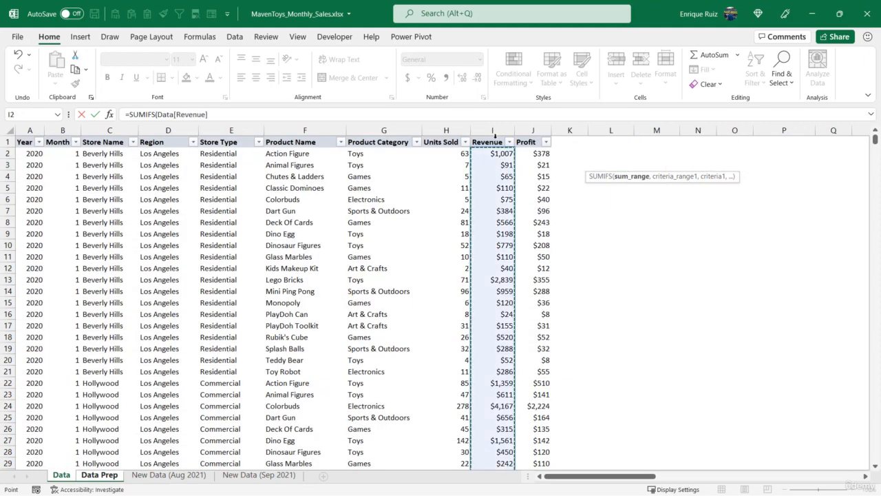
text(,)
click(122, 138)
text(,)
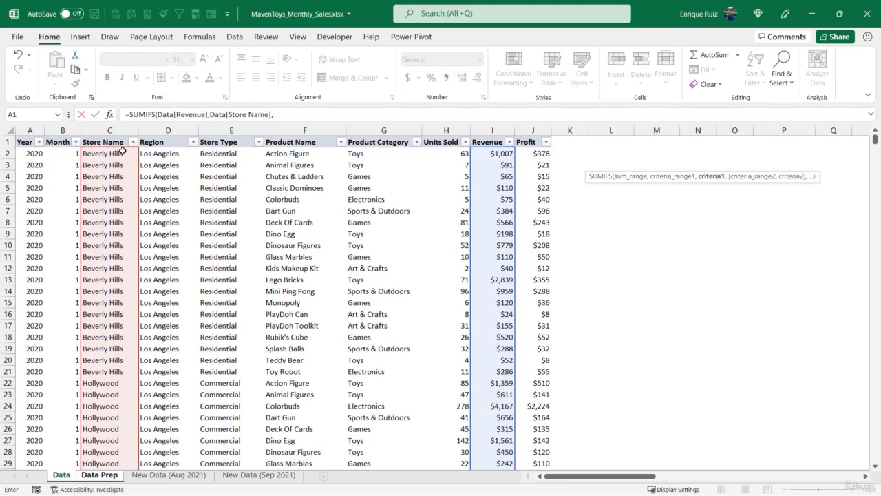
click(110, 475)
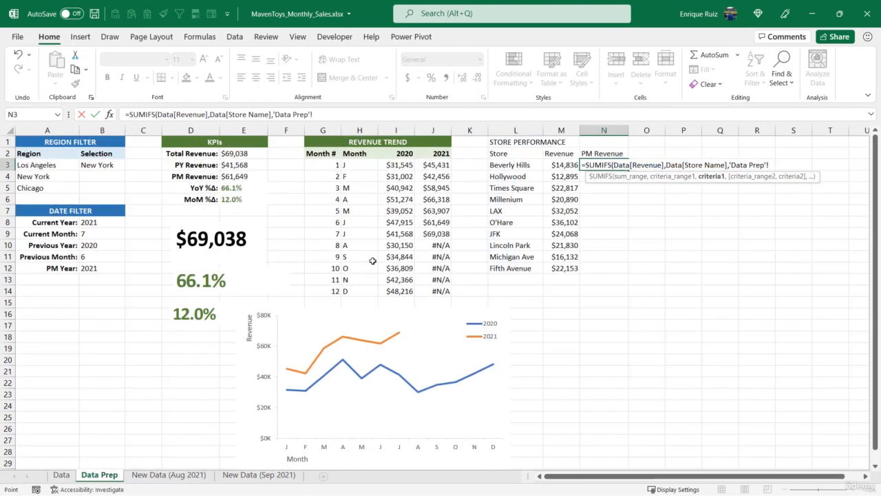
click(498, 165)
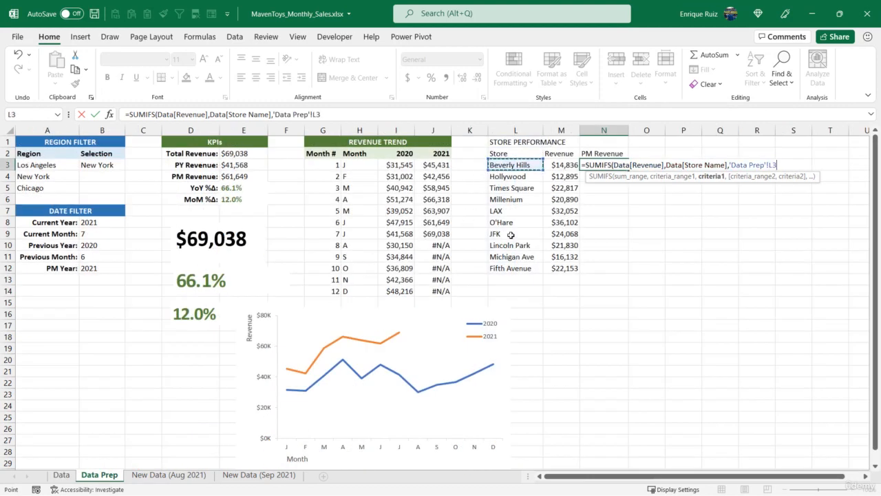
text(,)
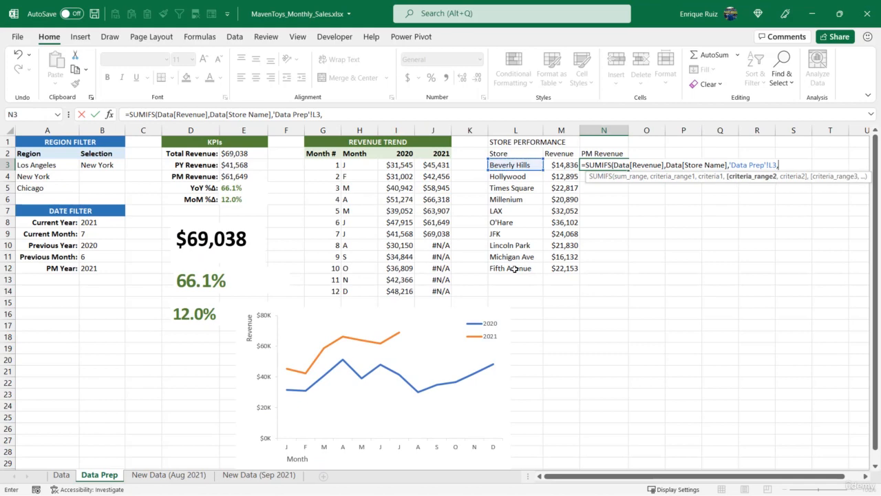
- Complete the N3 formula with the criteria Data[Month] equal to PrevMonth and Data[Year] equal to PMYear
click(61, 475)
click(65, 136)
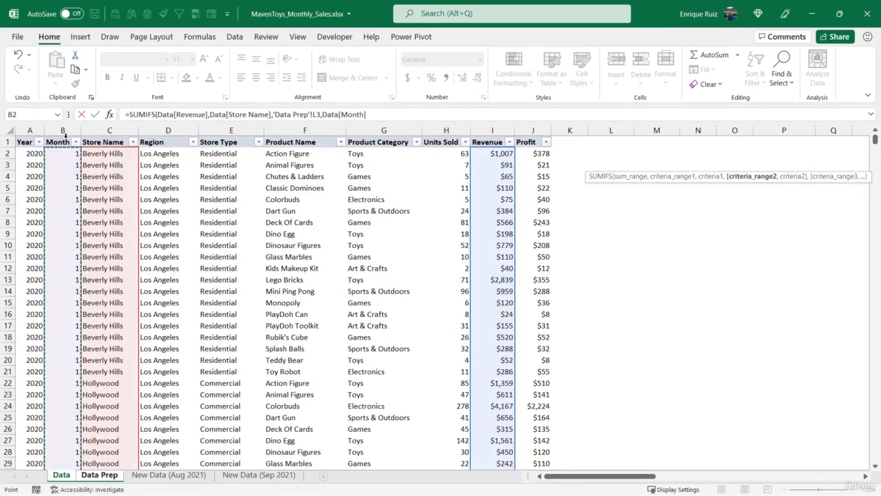
text(,Prev)
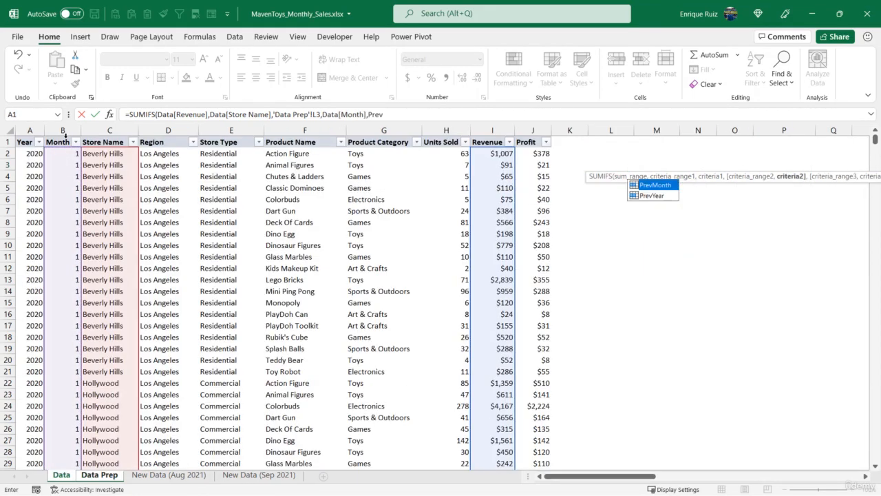
key(Tab)
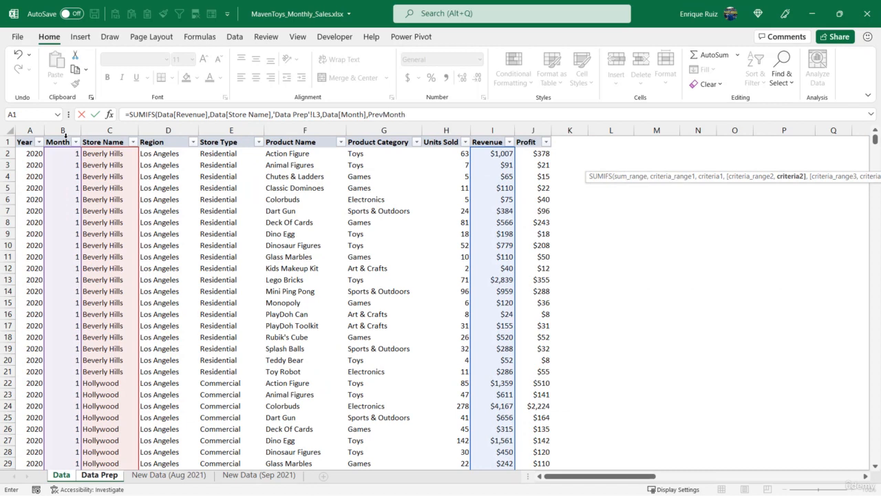
text(,)
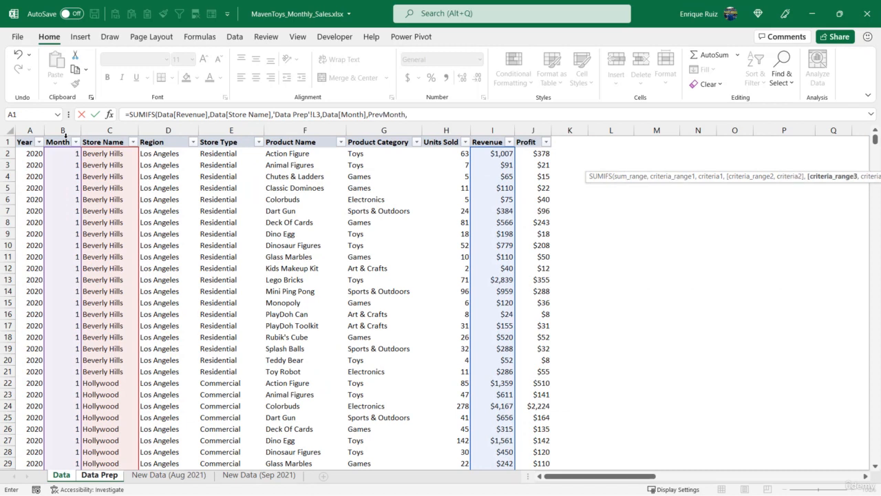
click(29, 136)
text(,)
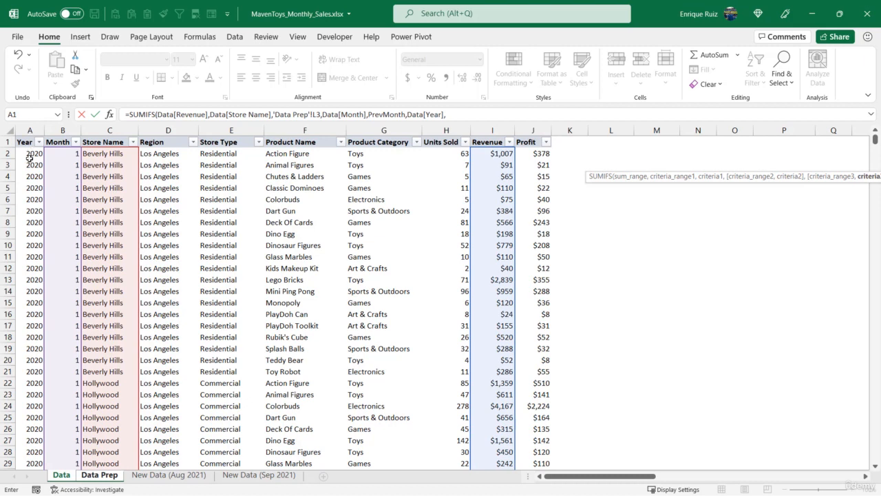
text(PM)
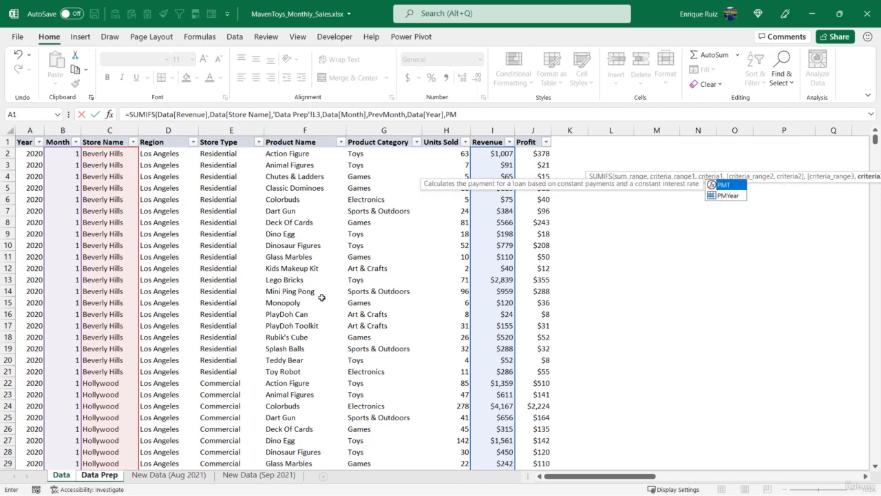
text(Year)
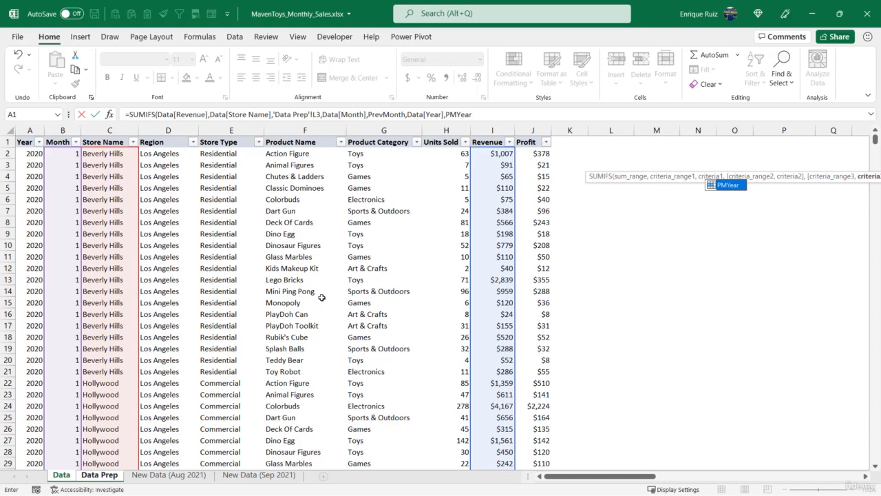
text())
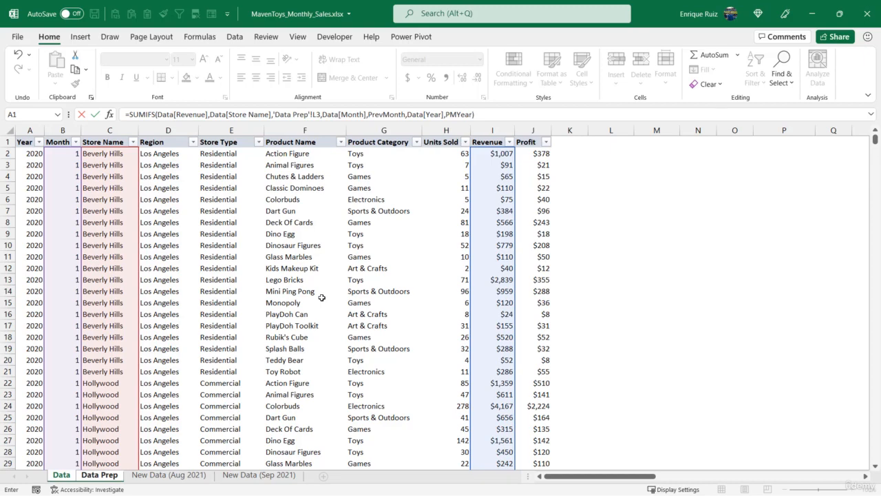
key(Return)
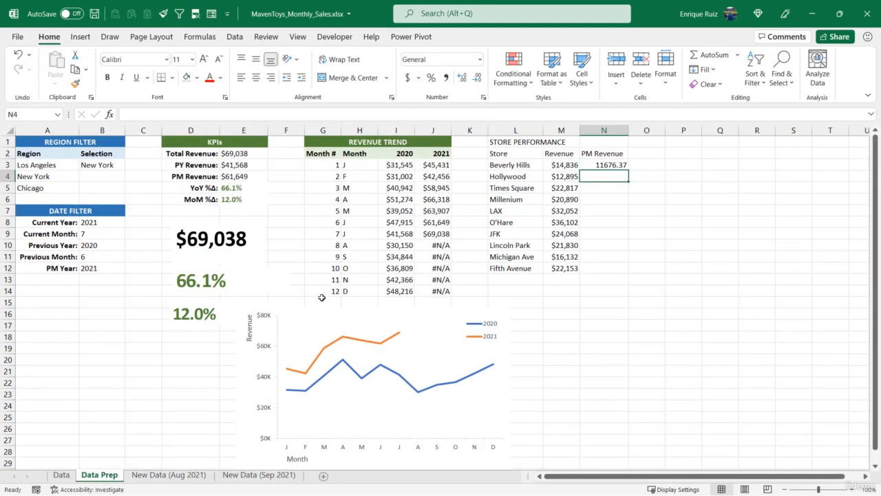
- Copy the currency format from M3 to N3 and fill the previous-month formula down to N12
click(554, 165)
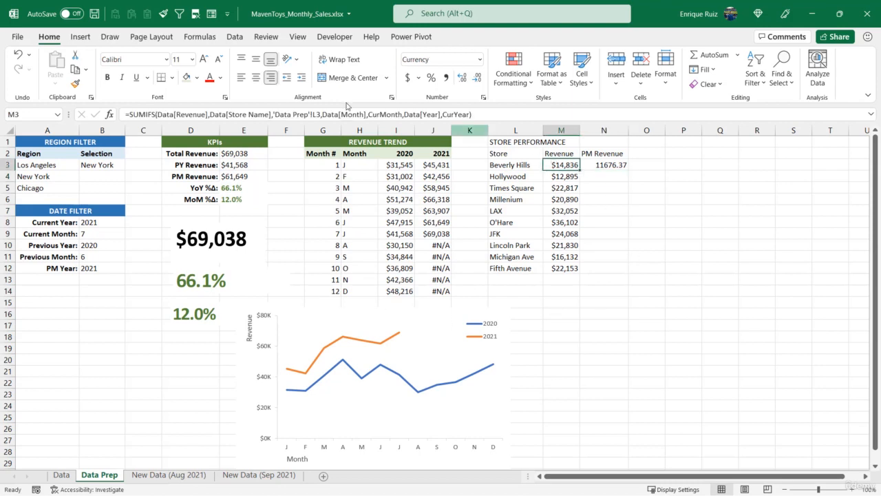
click(74, 84)
click(611, 164)
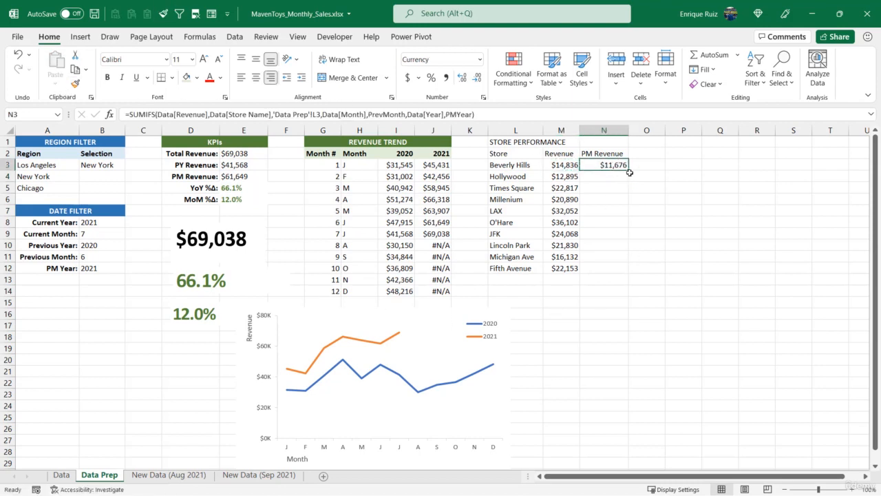
double_click(628, 169)
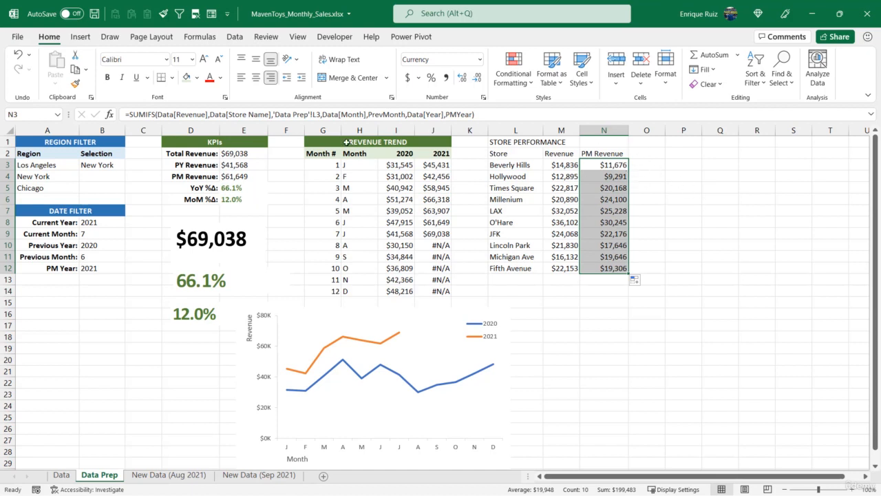
- Copy the MoM %Δ label from D6 into O2 as a column heading and remove its trailing colon
click(197, 198)
key(ctrl+c)
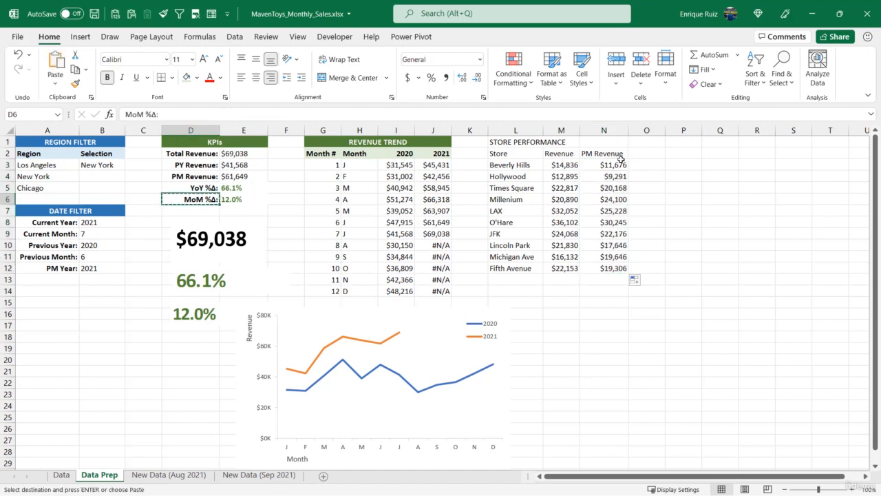
click(649, 156)
key(ctrl+v)
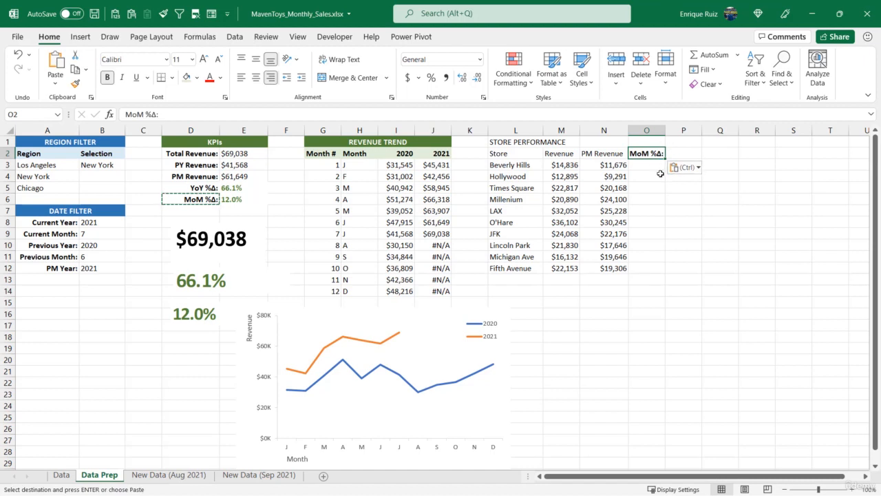
click(177, 115)
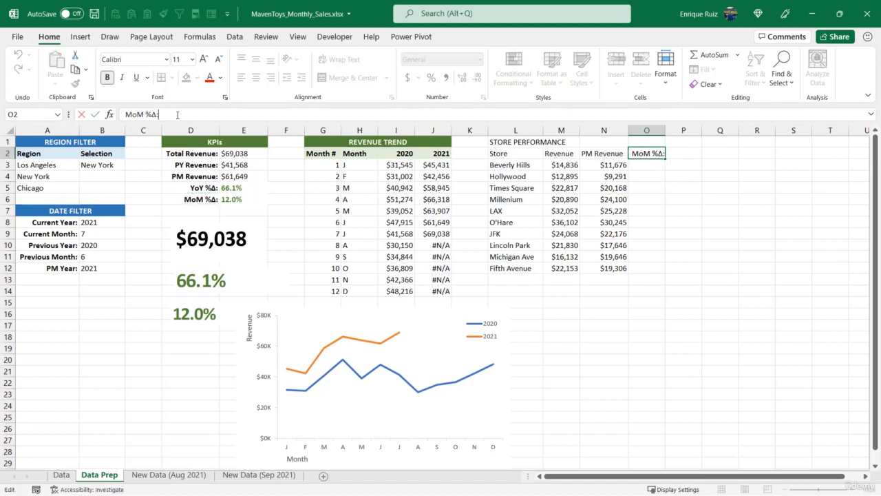
key(BackSpace)
key(Return)
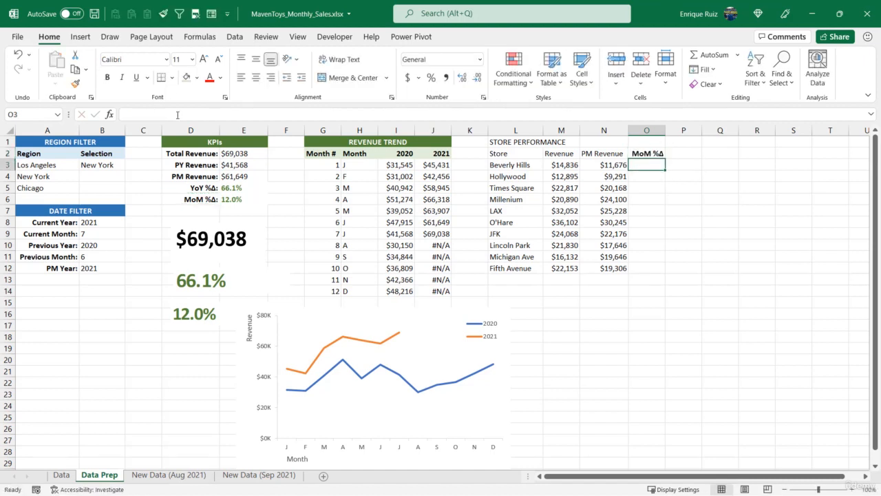
- Calculate the first store's month-over-month change in O3 with the formula =M3/N3-1
text(=)
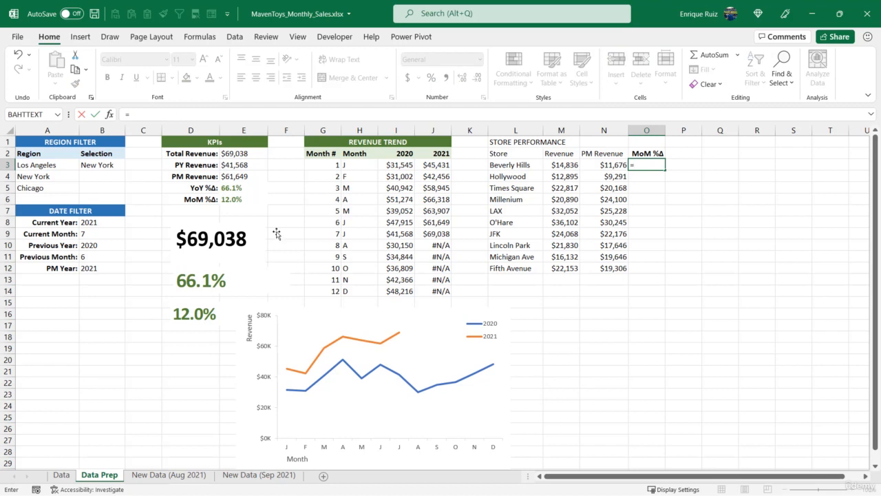
click(560, 167)
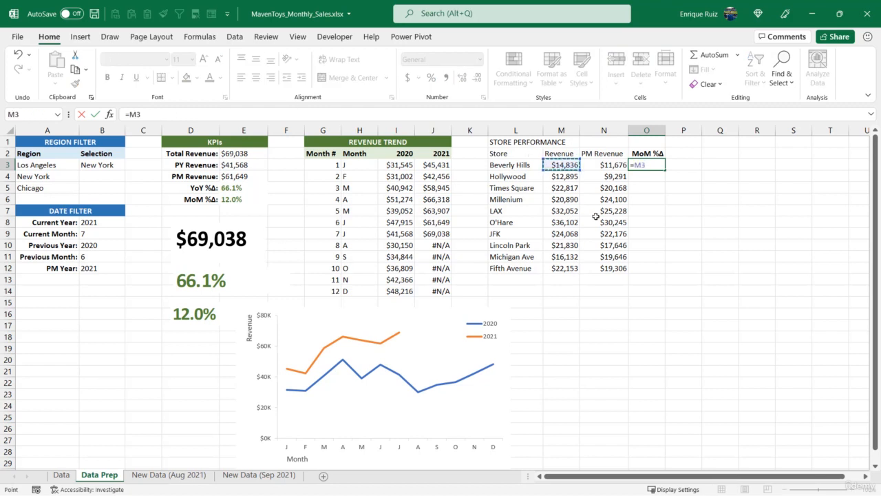
text(/)
click(611, 168)
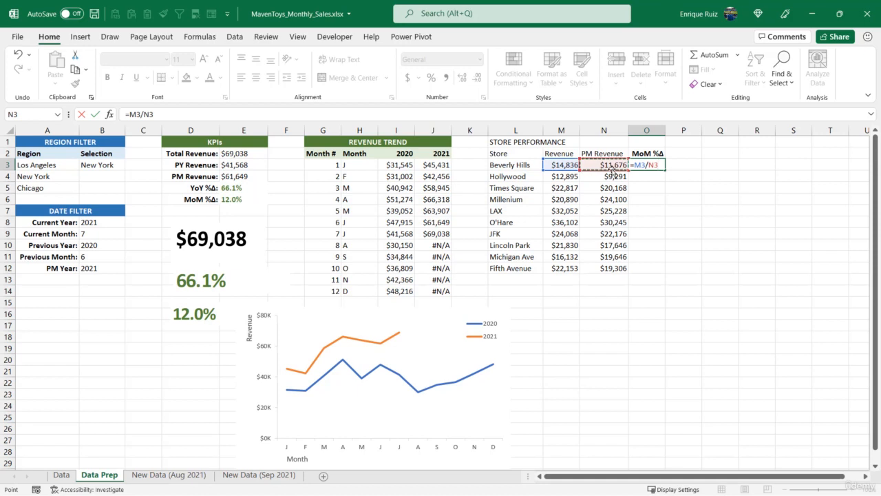
text(-1)
key(ctrl+Return)
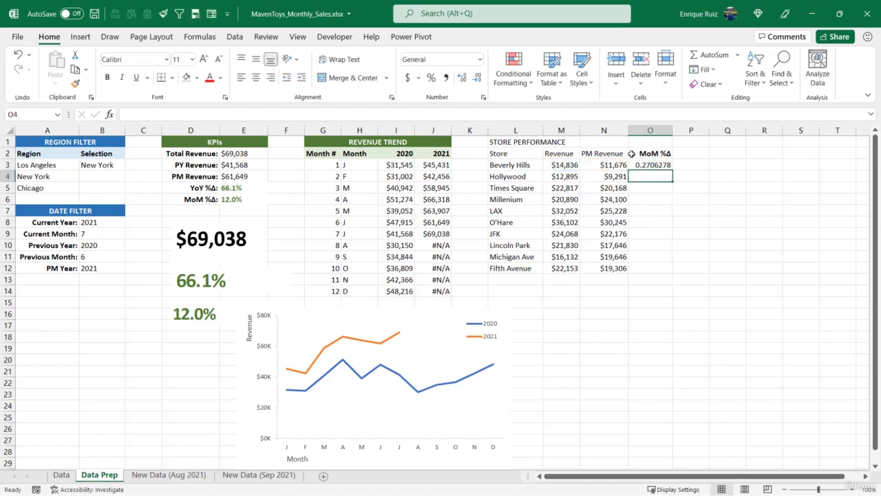
- Format O3 as a percentage and fill the month-over-month formula down to O12
click(431, 79)
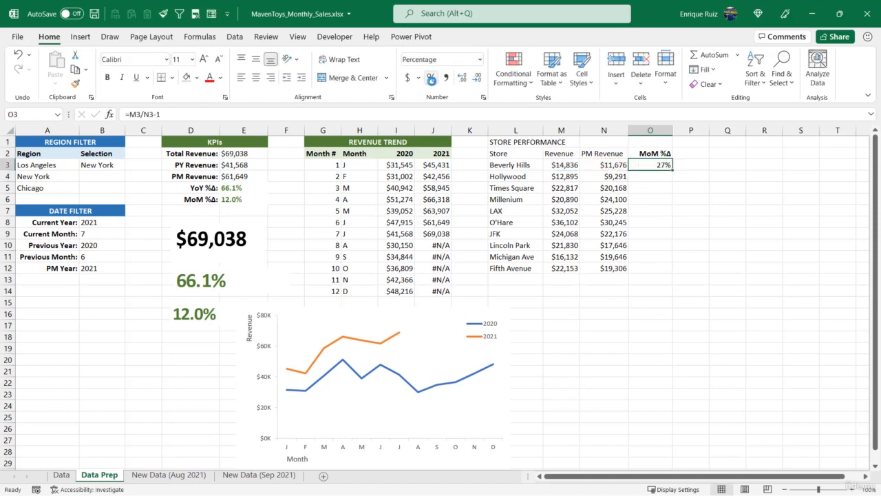
double_click(673, 170)
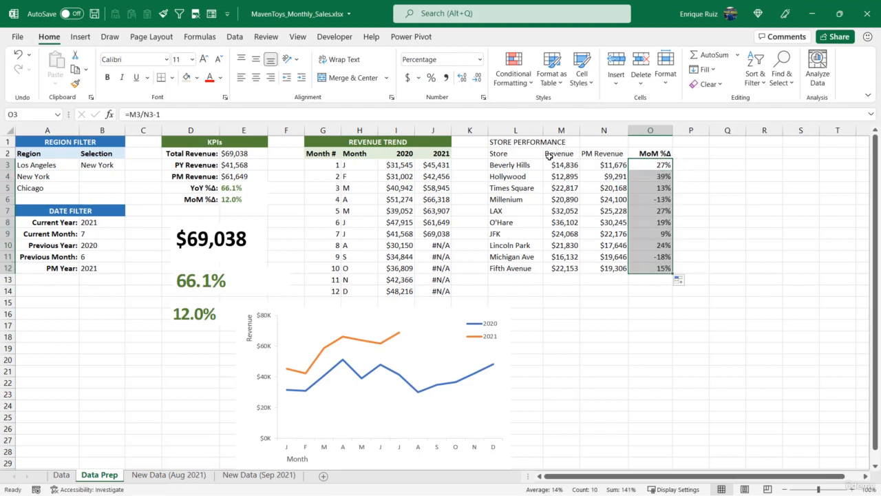
- Make the store performance column headings in L2:O2 bold
drag(513, 153, 669, 152)
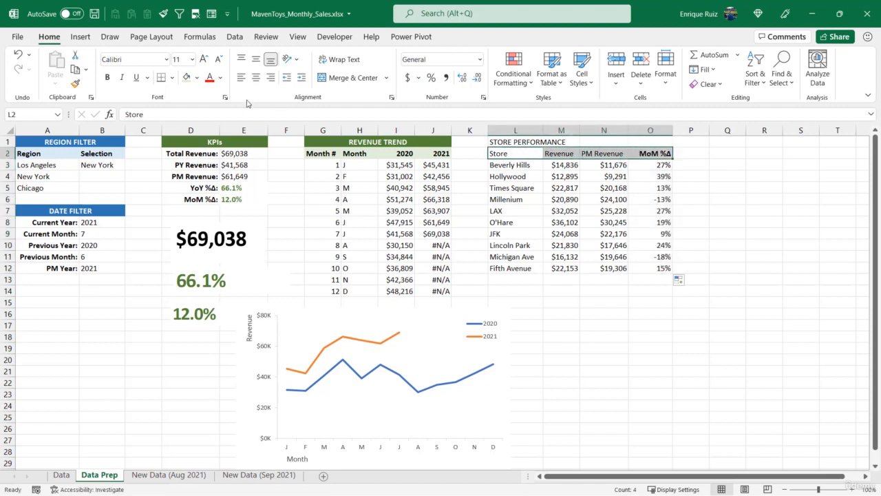
click(106, 77)
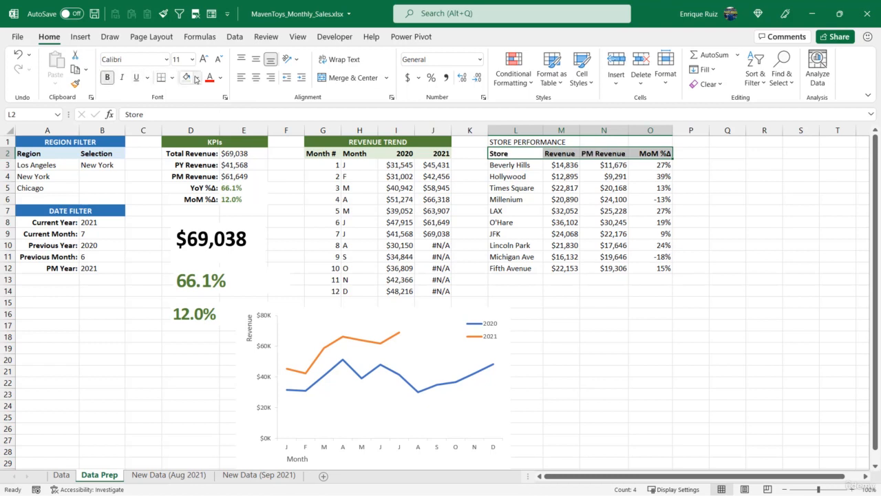
- Fill the headings in L2:O2 light green and apply the REVENUE TREND title's formatting to the STORE PERFORMANCE title across L1:O1
click(195, 79)
key(Escape)
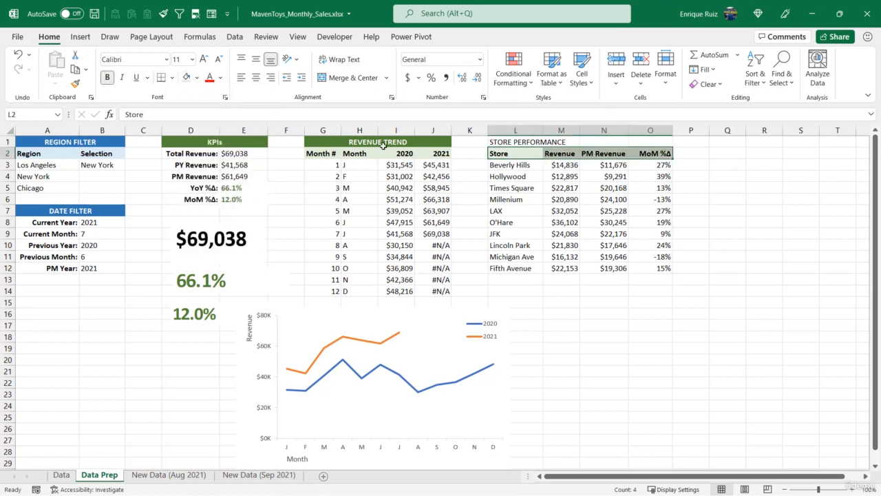
click(322, 141)
click(81, 88)
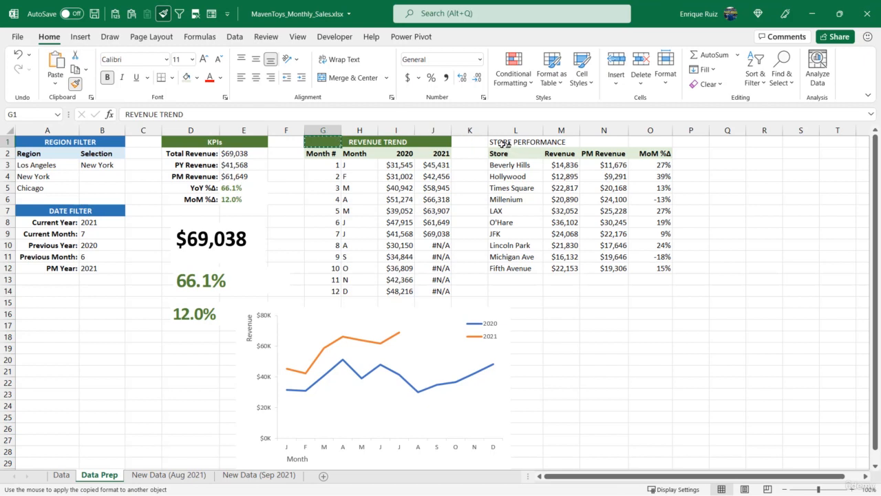
drag(498, 142, 637, 143)
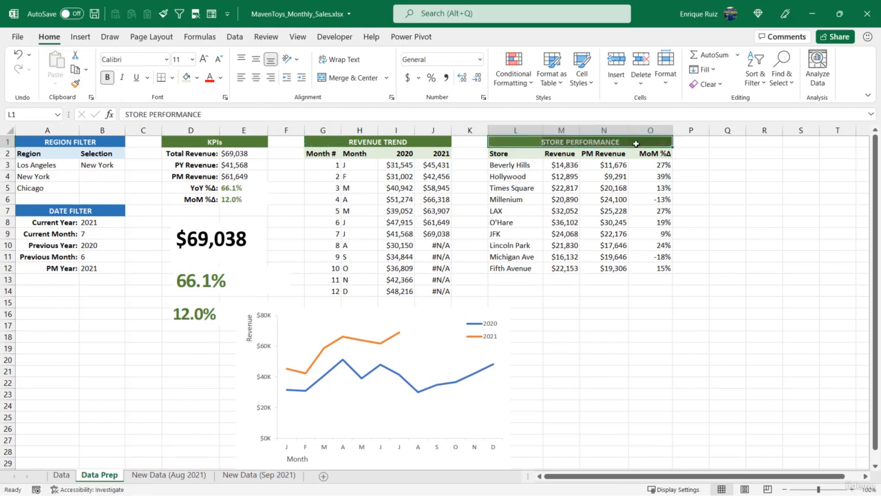
- Insert a 2-D clustered bar chart of each store's current revenue from L2:M12
drag(564, 155, 565, 268)
drag(644, 157, 644, 249)
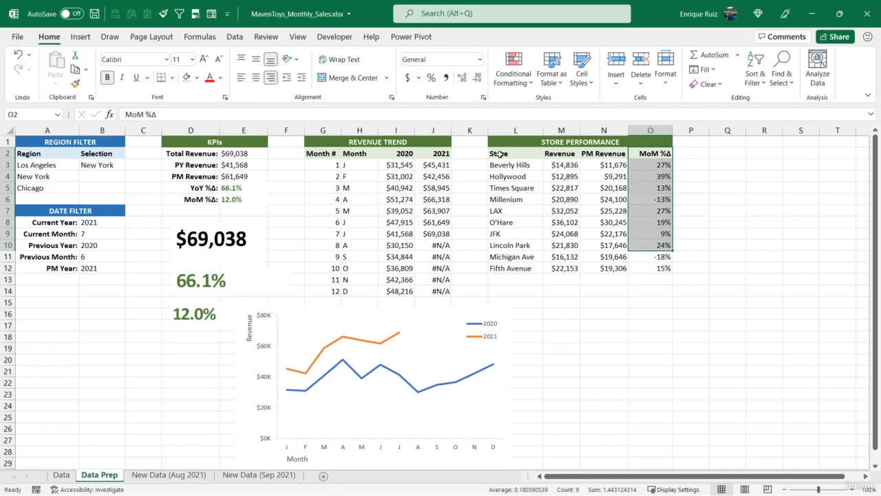
drag(499, 153, 560, 268)
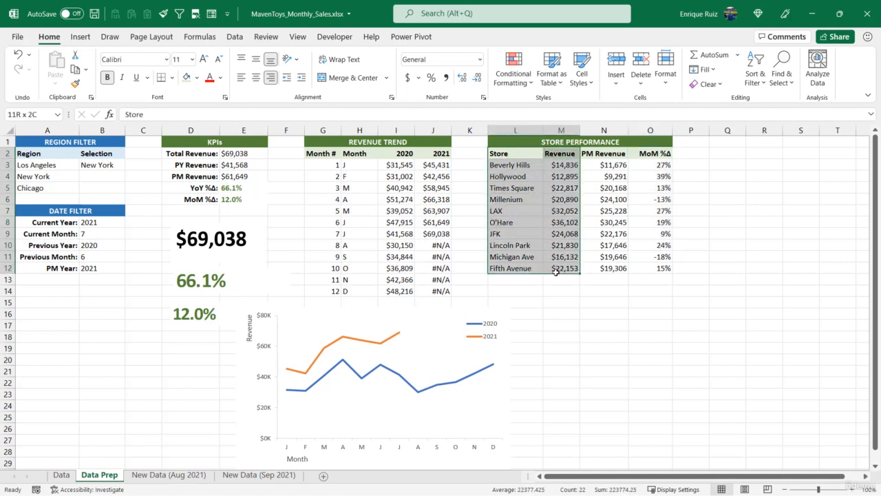
click(81, 36)
click(317, 56)
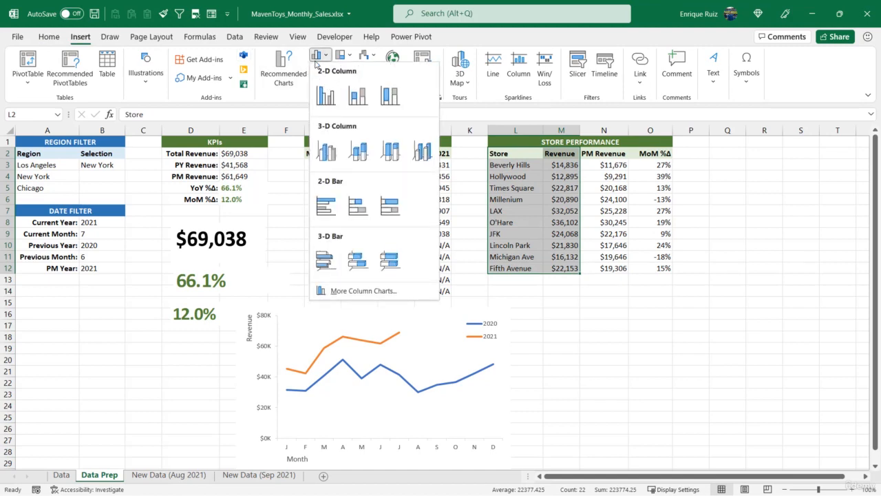
click(326, 205)
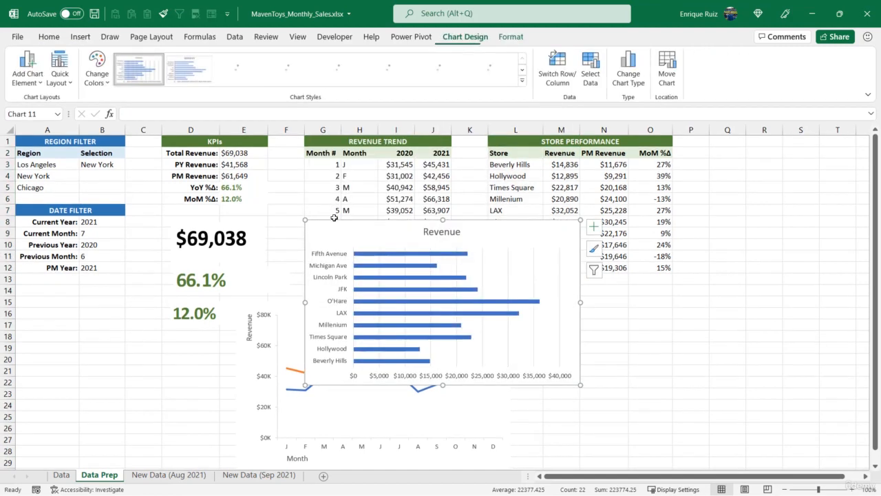
- Place the bar chart below the store performance table and resize it to about 4.68" high by 4.16" wide
drag(334, 217, 549, 295)
scroll(645, 260, down, 4)
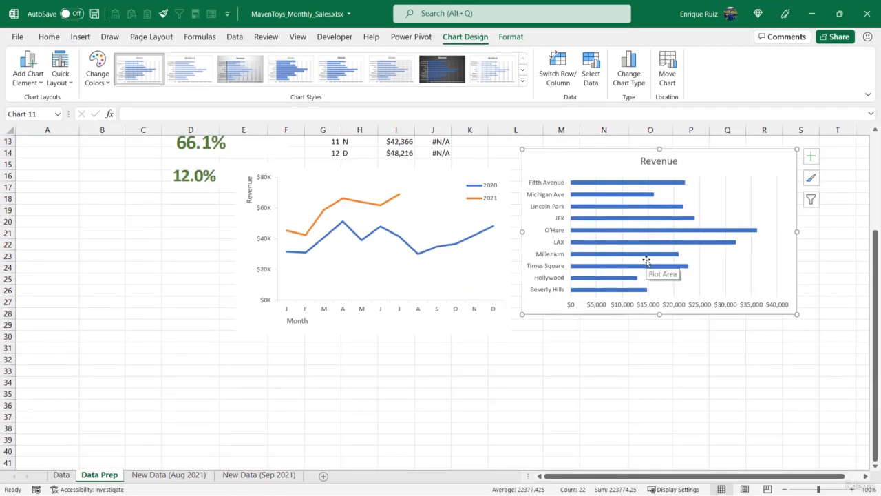
scroll(646, 260, up, 1)
drag(659, 348, 659, 440)
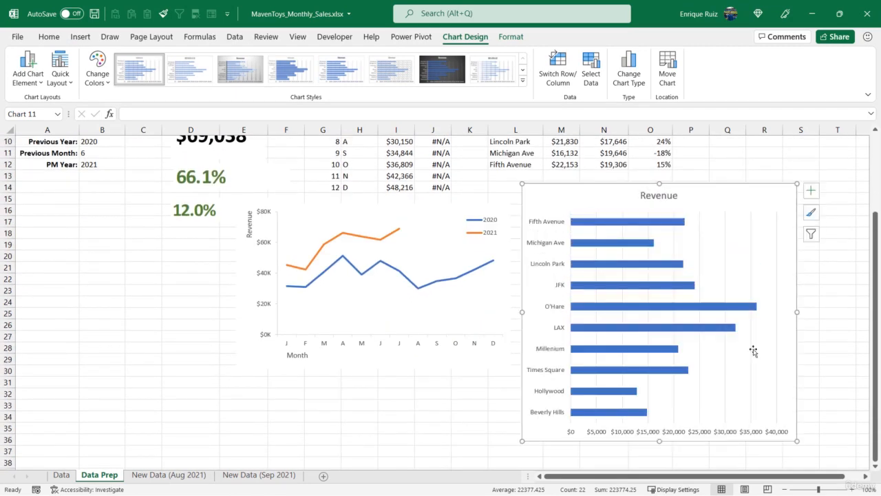
drag(797, 313, 749, 311)
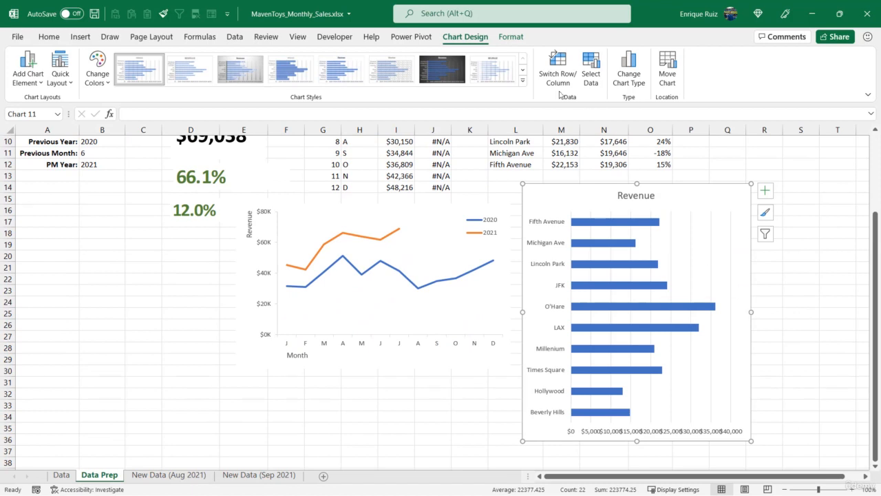
- Remove the outline around the store revenue bar chart
click(511, 37)
click(349, 69)
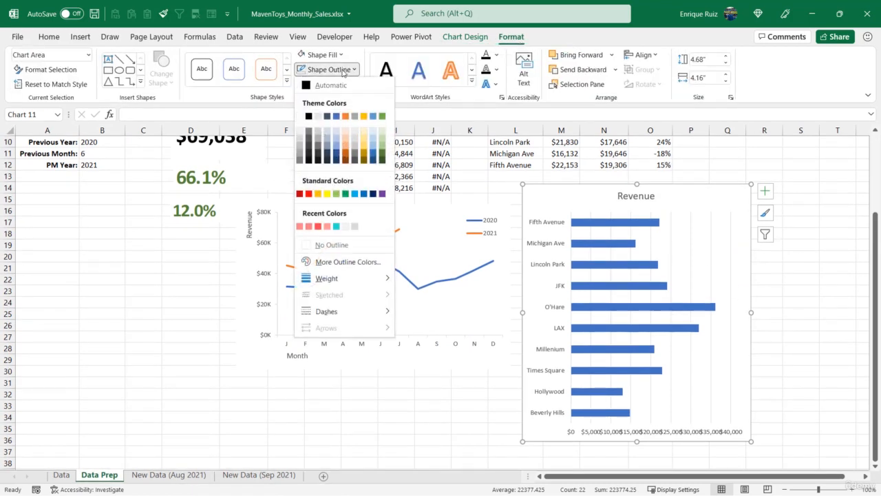
click(324, 245)
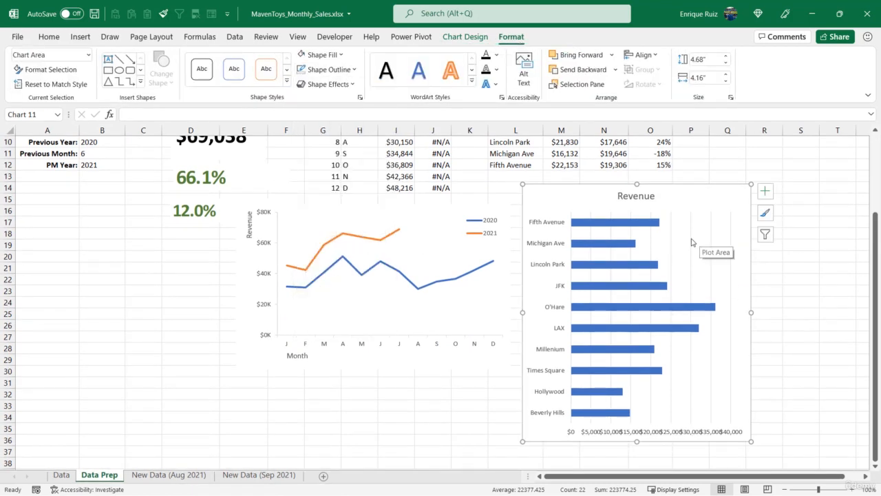
- Delete the vertical gridlines and the Revenue chart title from the bar chart
click(690, 240)
key(Delete)
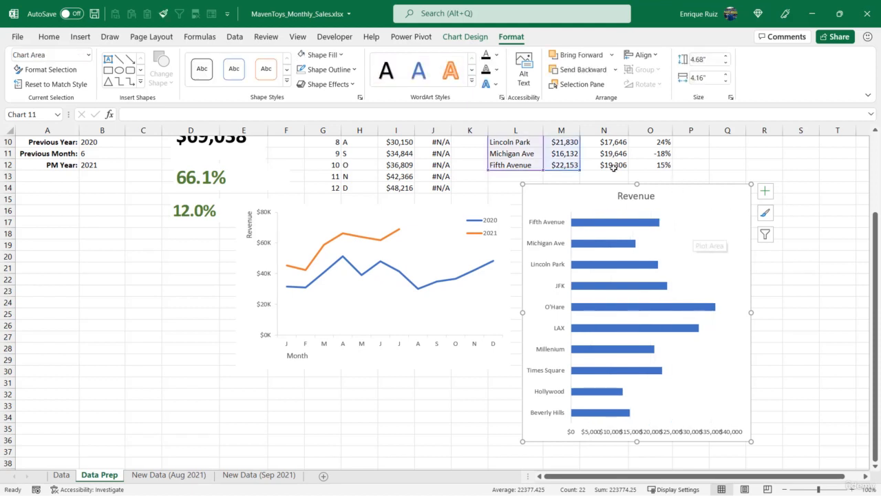
click(647, 198)
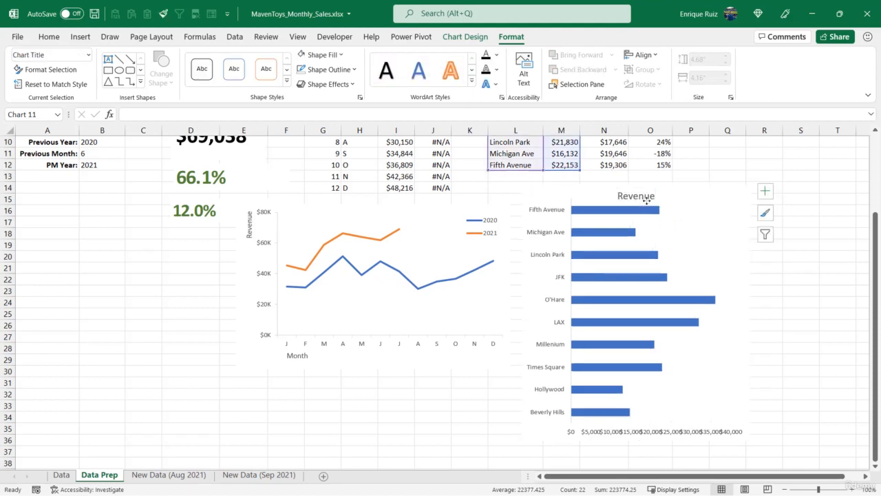
key(Delete)
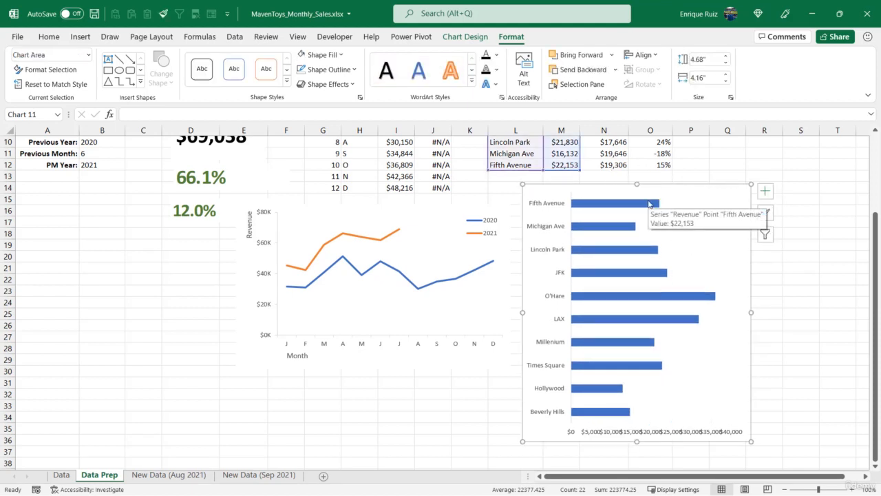
- Set the gap width of the Revenue bar series to 85%
click(639, 203)
right_click(638, 202)
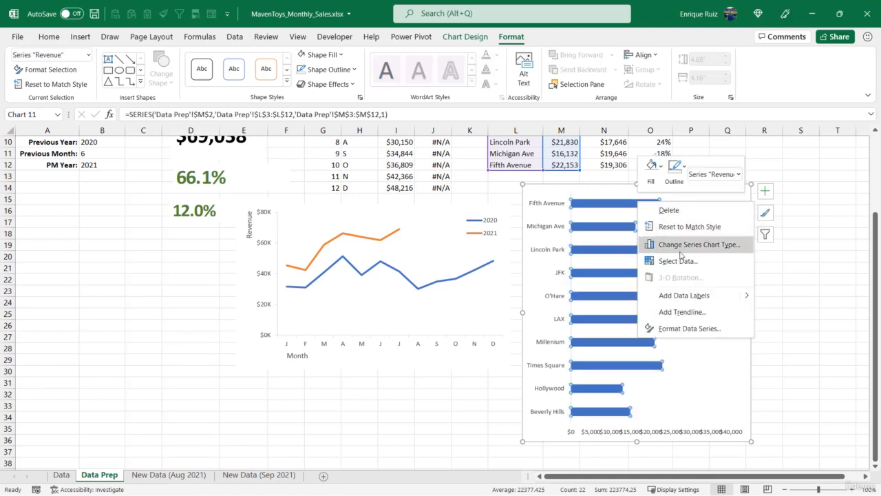
click(680, 330)
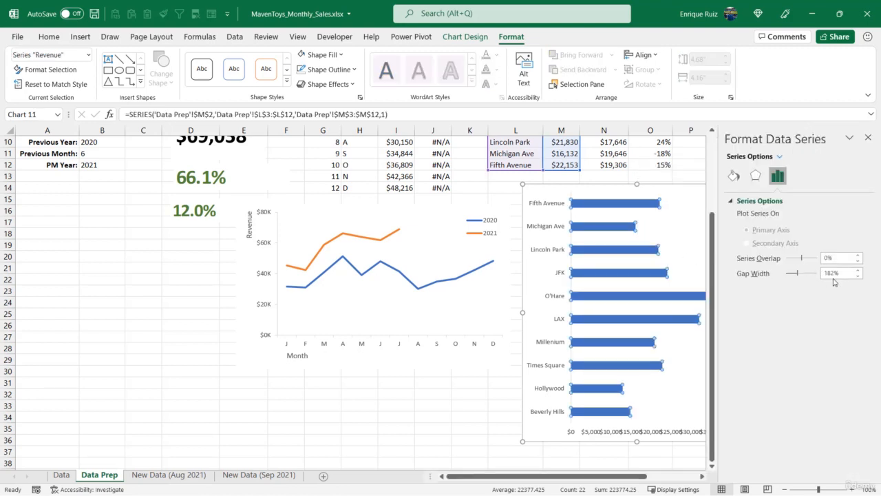
click(840, 273)
key(Tab)
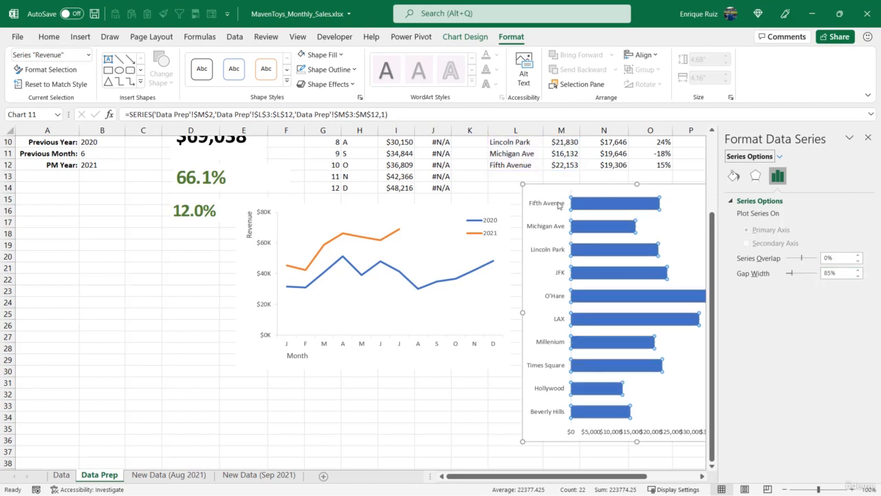
- Increase the font size of the bar chart's store name axis labels to 10.5
click(559, 204)
click(49, 37)
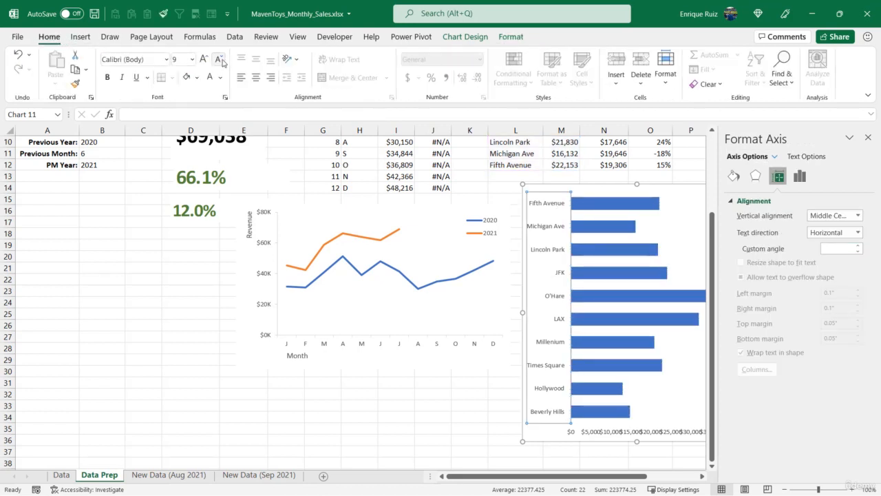
click(219, 59)
click(219, 60)
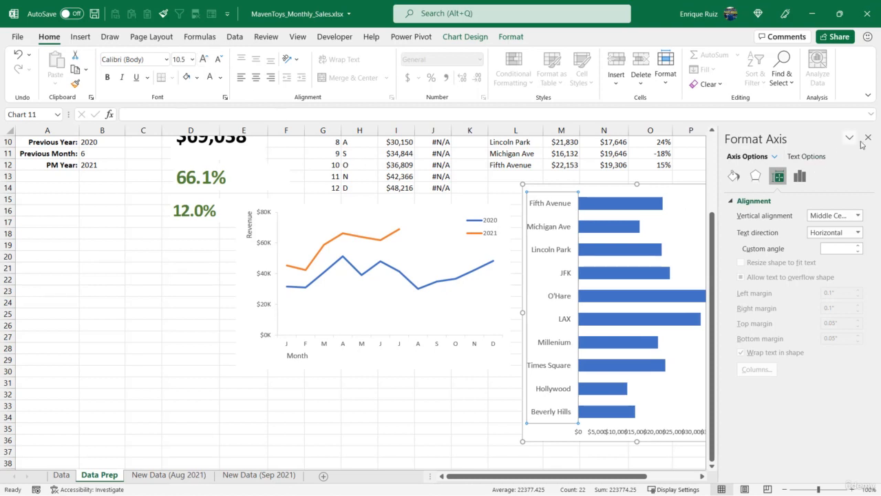
click(867, 136)
- Delete the bar chart's horizontal value axis and add data labels to the revenue bars
click(666, 434)
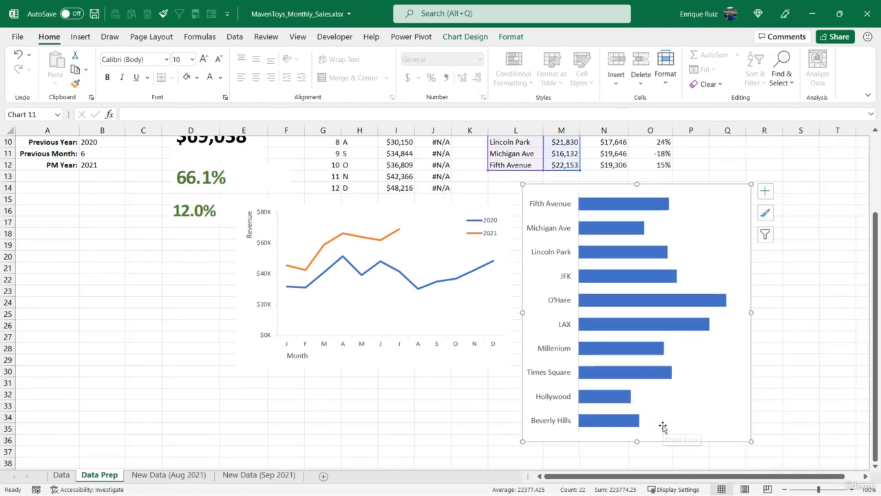
right_click(686, 303)
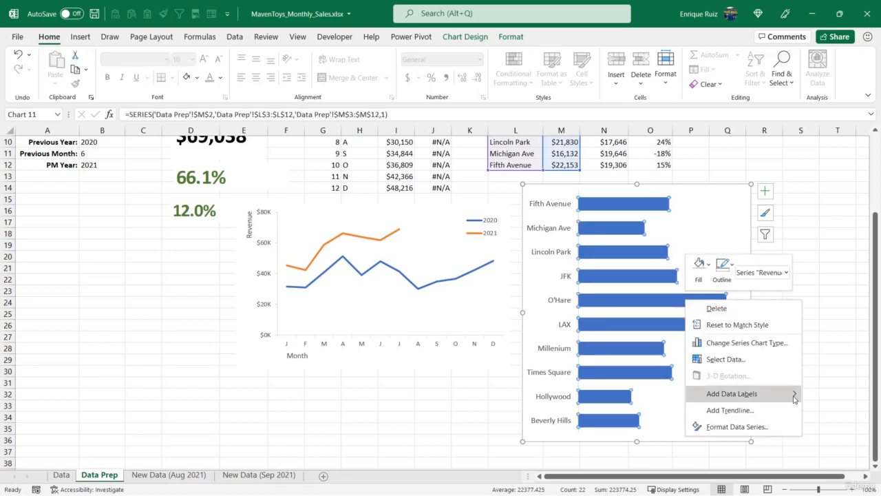
mouse_move(792, 394)
click(660, 395)
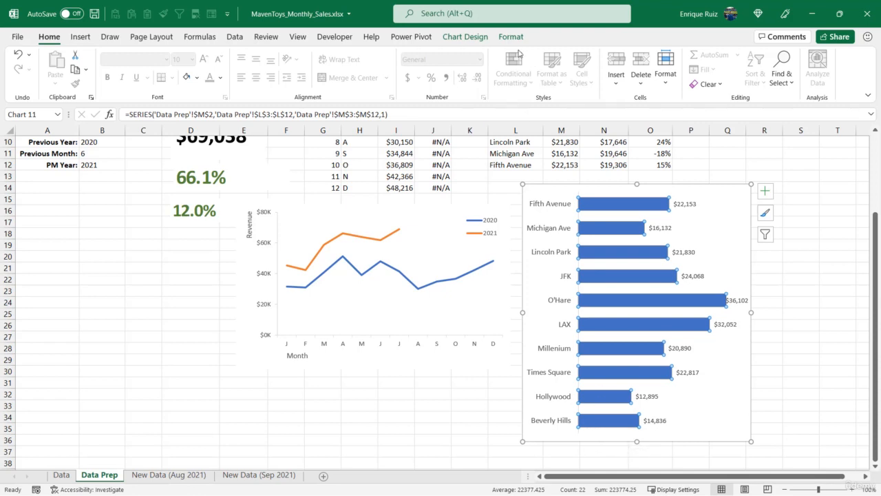
- Add a primary horizontal axis title reading Revenue to the store bar chart
click(465, 36)
click(27, 72)
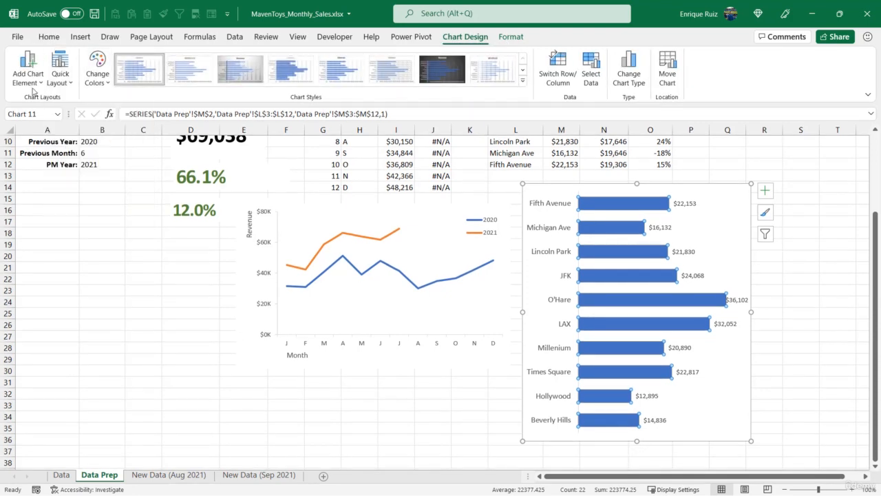
mouse_move(69, 117)
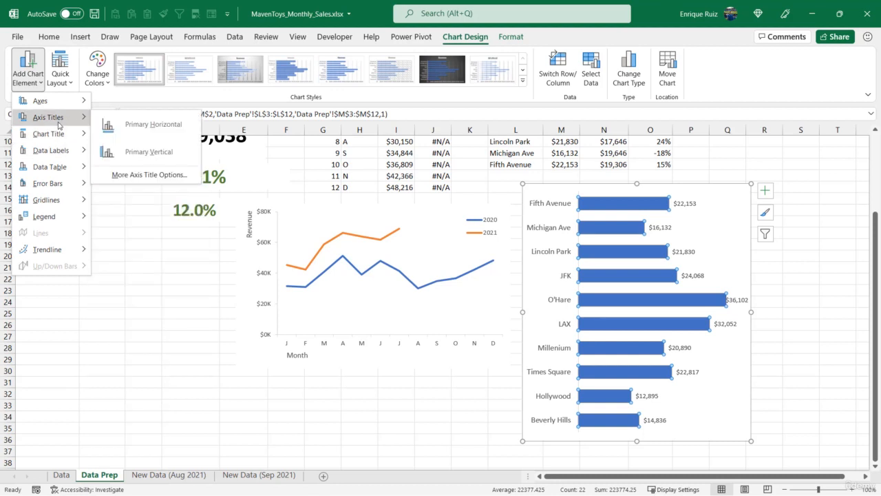
click(114, 130)
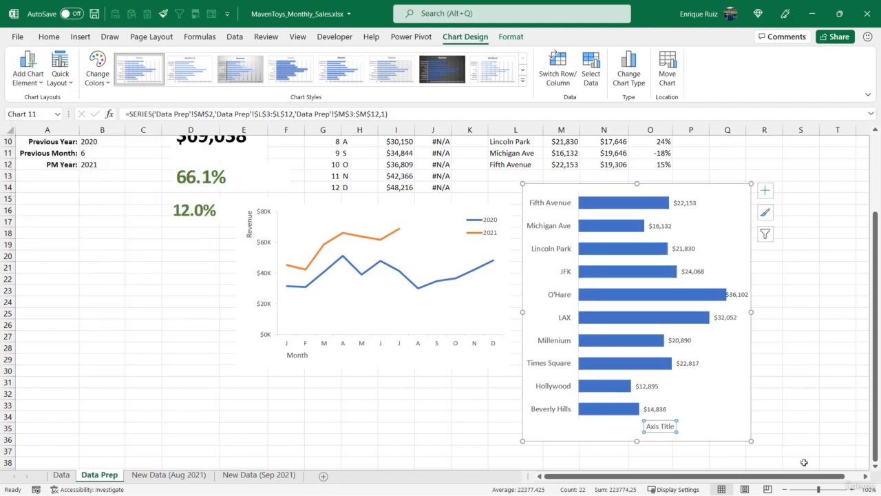
triple_click(652, 427)
text(Revenue)
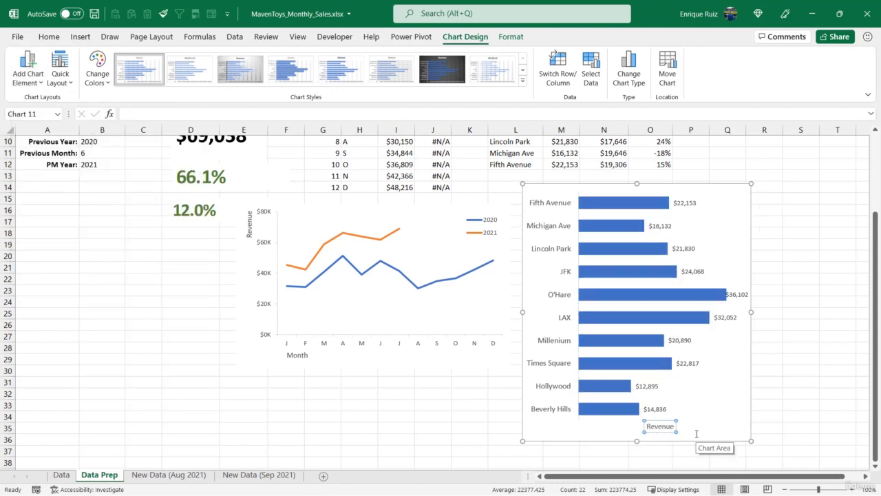
click(795, 372)
- Duplicate the store revenue bar chart and place the copy directly to the right of the original, aligned with it
scroll(810, 365, up, 3)
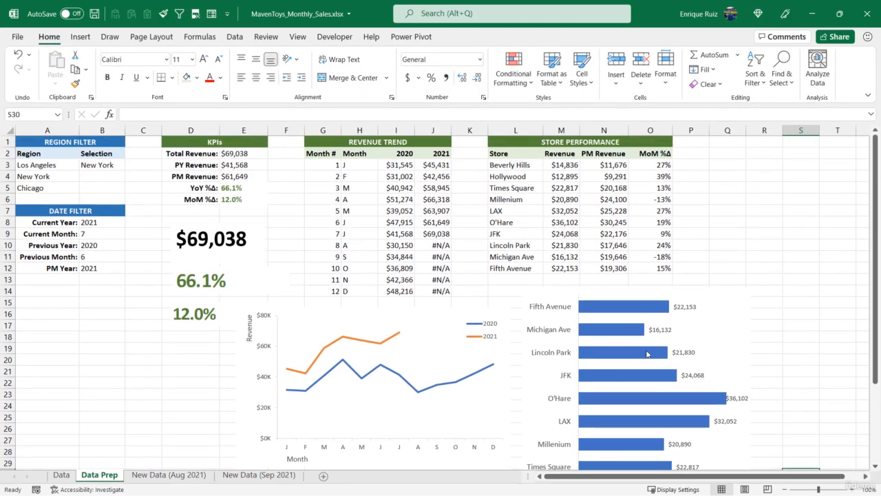
scroll(647, 354, down, 4)
scroll(646, 353, up, 4)
scroll(657, 256, down, 2)
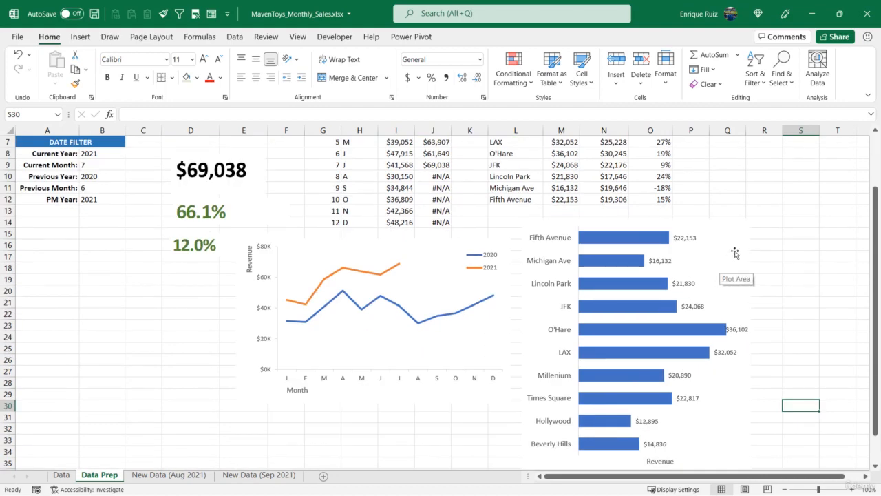
click(736, 256)
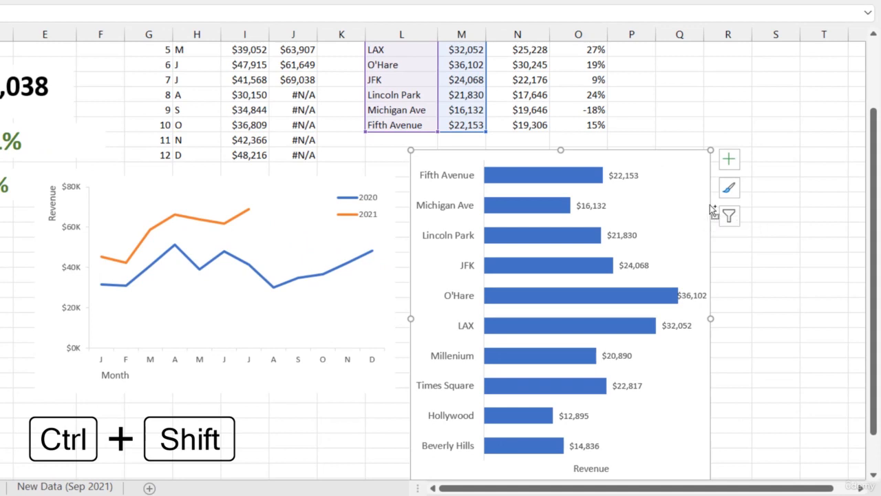
drag(711, 208, 843, 209)
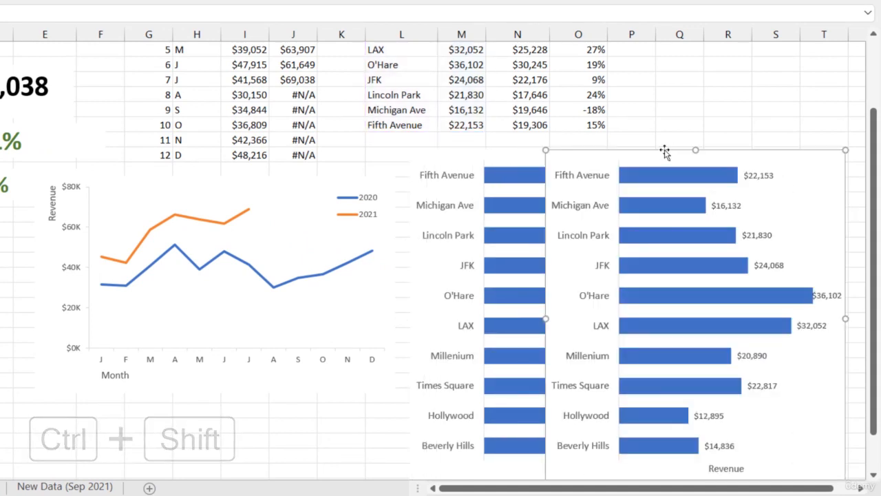
drag(671, 149, 781, 159)
drag(718, 152, 770, 152)
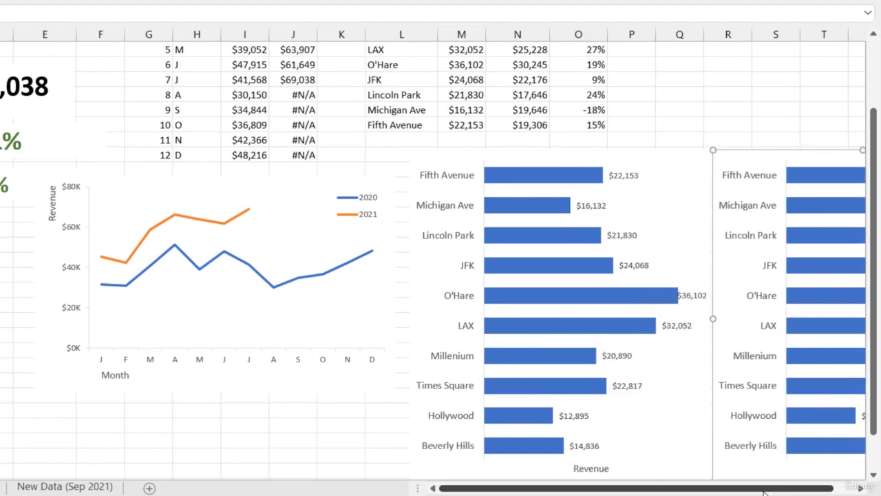
- Change the duplicated chart's data series from the Revenue column to the MoM %Δ column in O2:O12
drag(768, 489, 747, 488)
scroll(719, 365, up, 2)
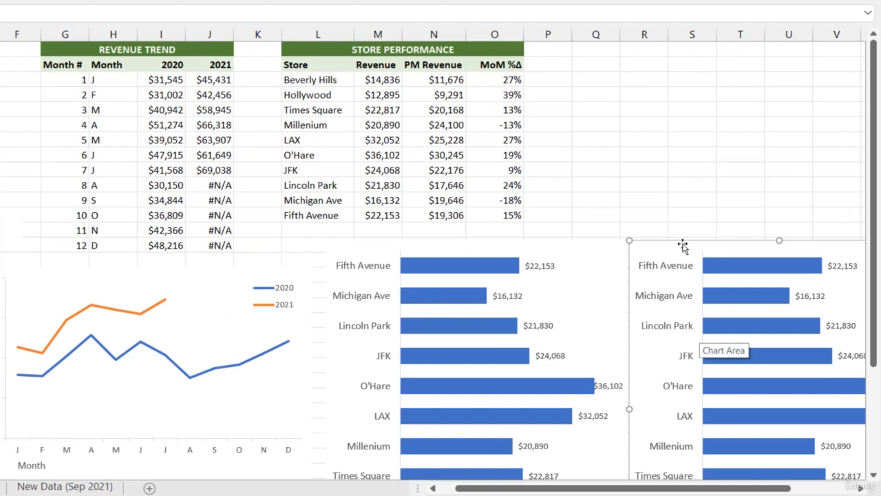
click(679, 219)
click(680, 241)
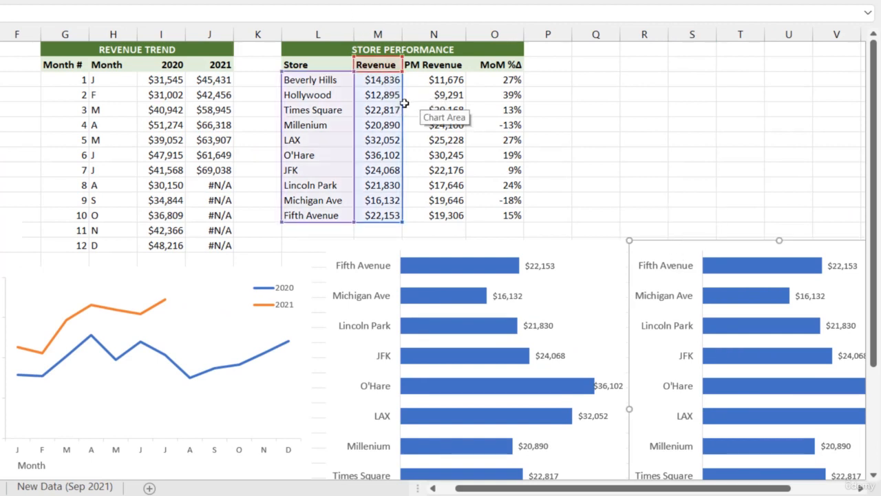
drag(405, 104, 508, 112)
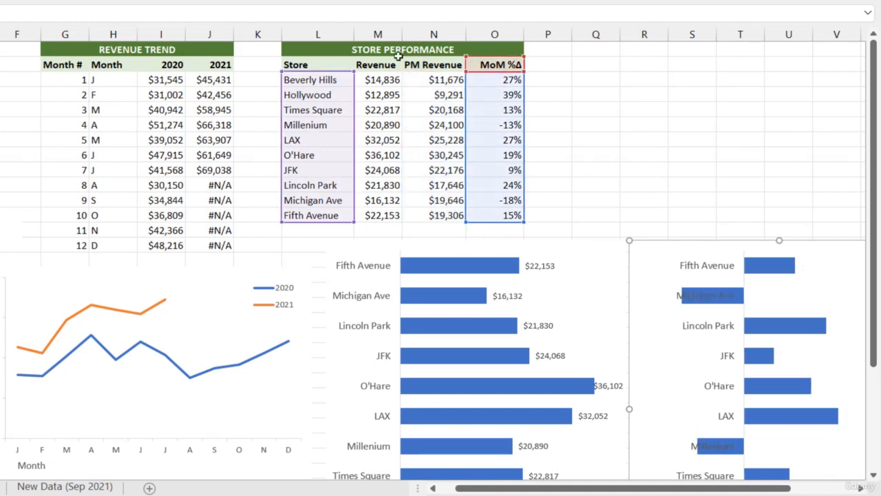
- Set the label position of the month-over-month chart's vertical category axis to Low
click(675, 136)
scroll(675, 135, down, 3)
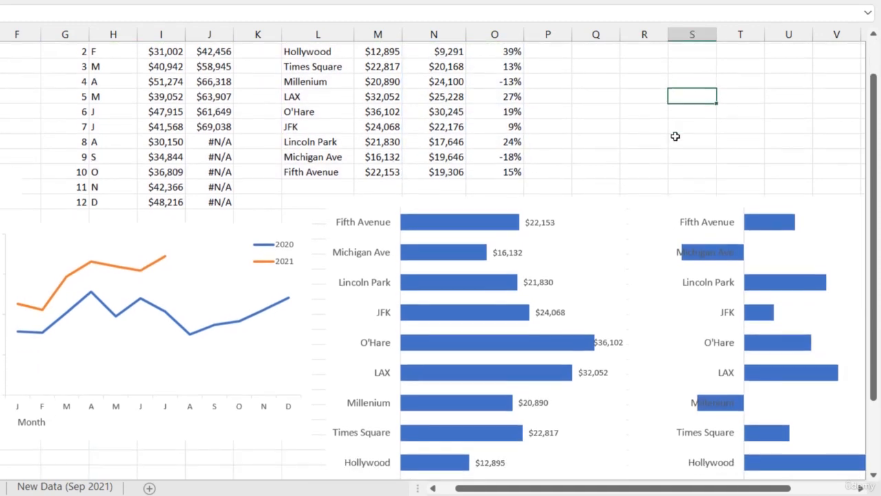
drag(692, 485, 738, 484)
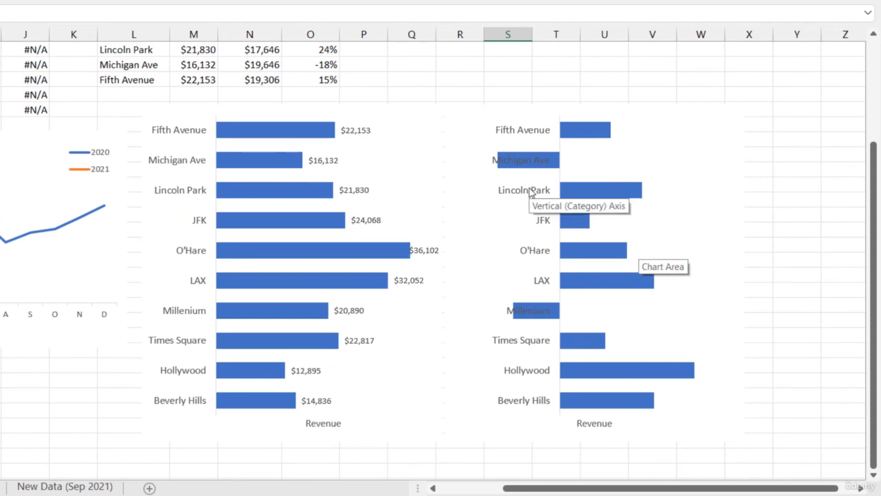
click(532, 190)
right_click(530, 190)
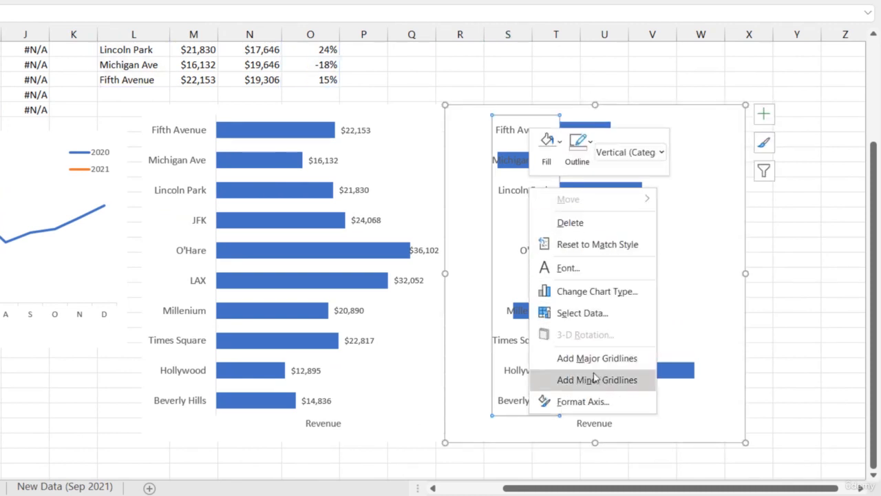
click(585, 401)
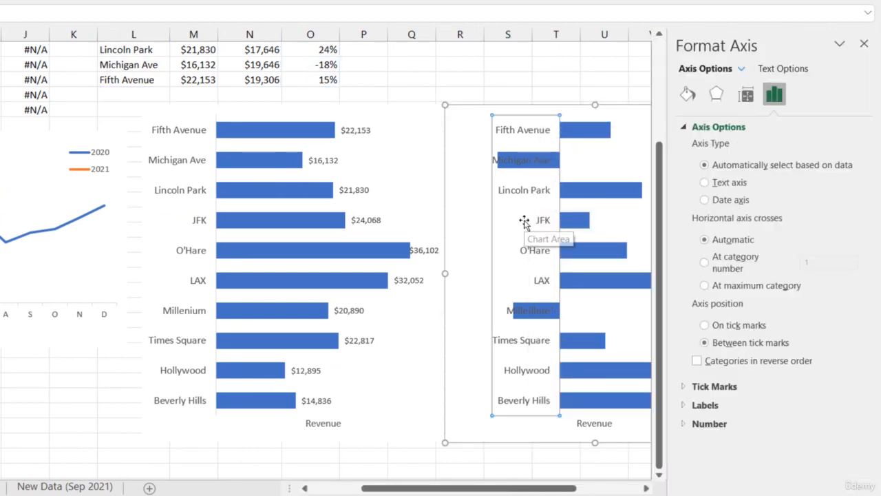
click(684, 128)
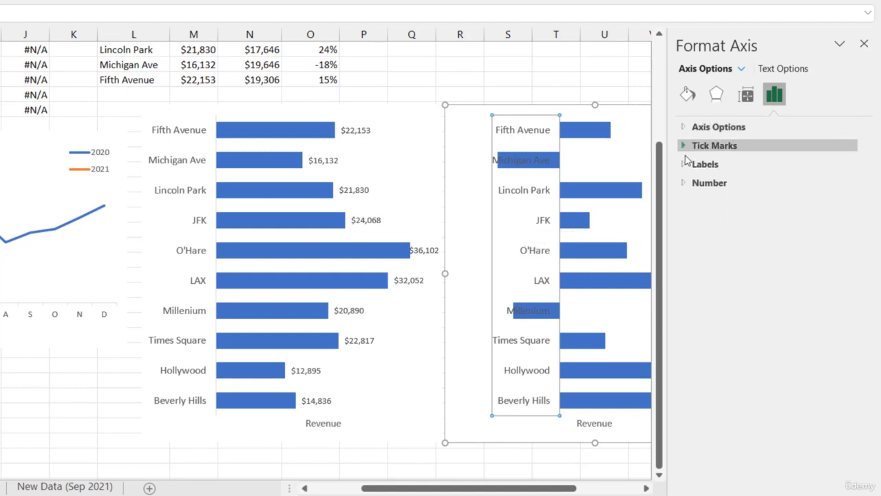
click(707, 164)
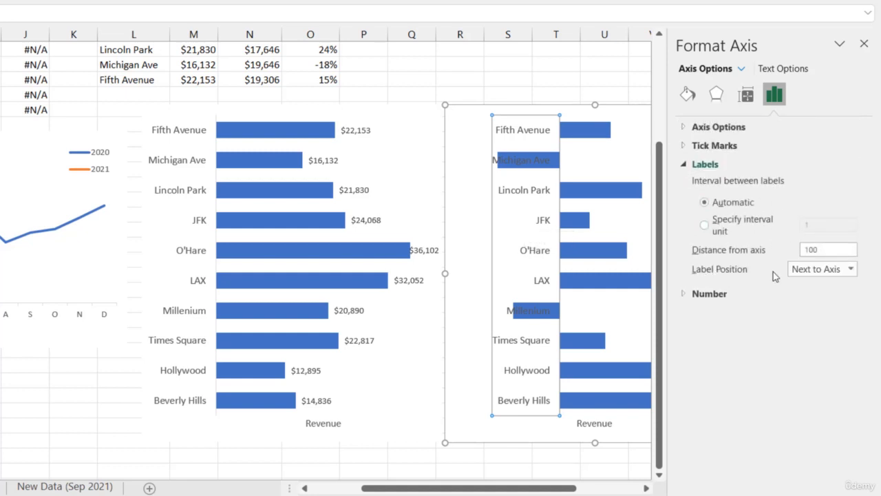
click(851, 269)
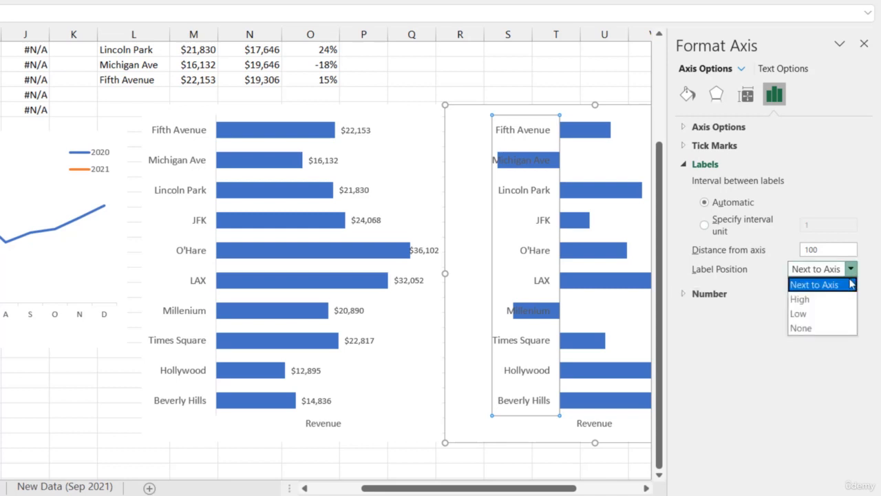
click(831, 314)
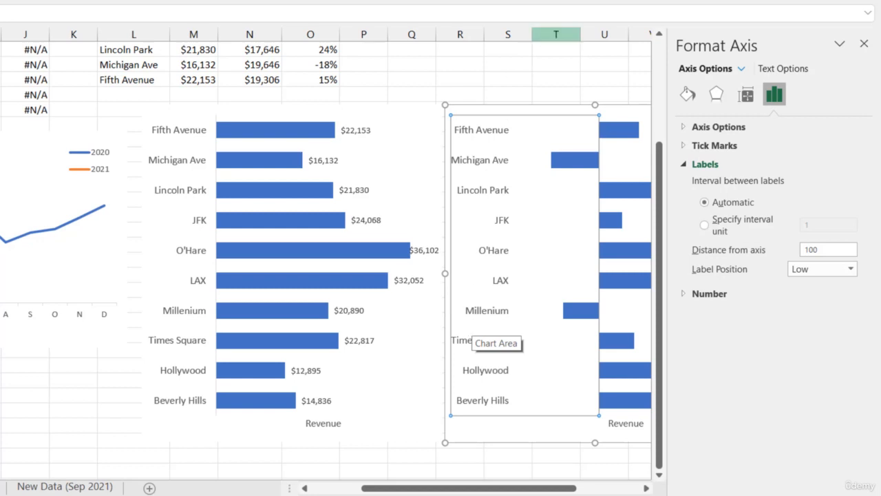
click(864, 43)
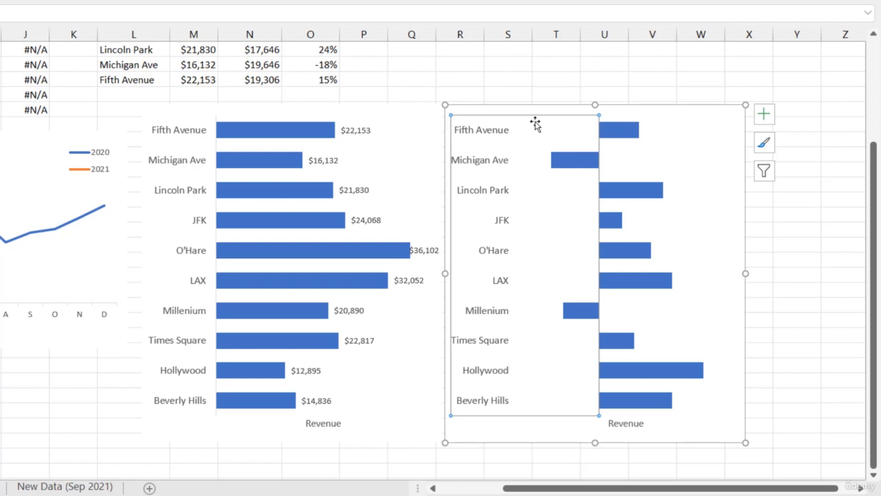
- Move the month-over-month chart slightly to the right, leaving a small gap beside the revenue chart
click(538, 63)
click(565, 111)
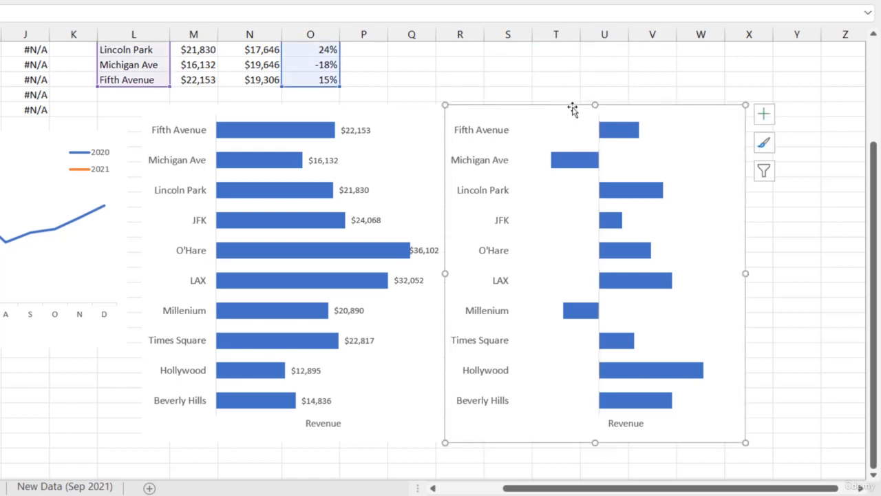
drag(573, 104, 556, 114)
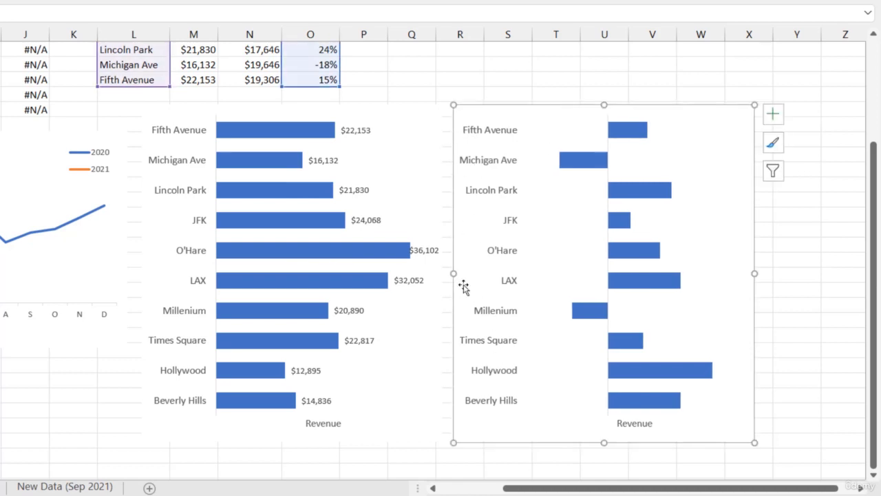
- Try to delete the vertical category axis with the store names from the month-over-month chart
click(508, 193)
key(Delete)
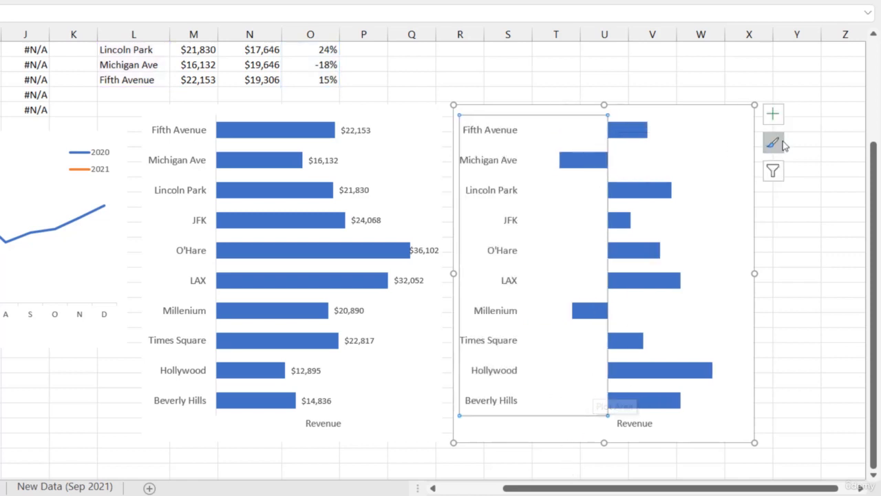
click(798, 109)
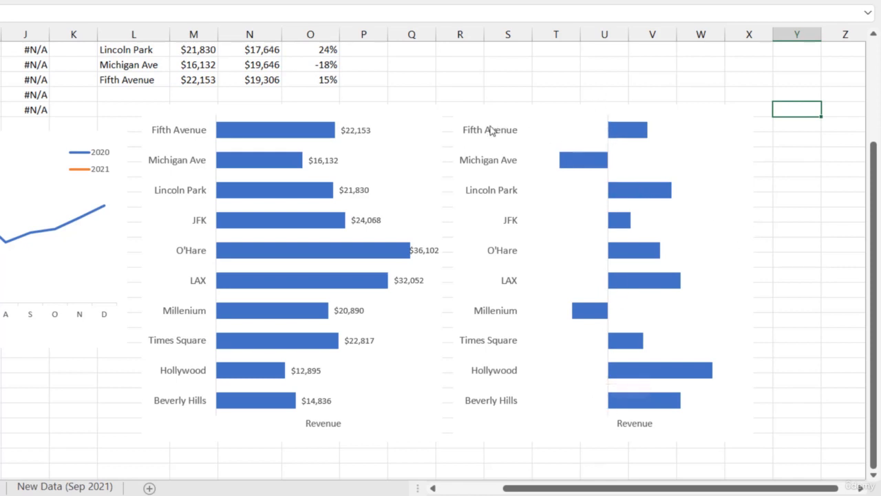
- Set the number category of the month-over-month chart's vertical category axis to Custom
click(484, 163)
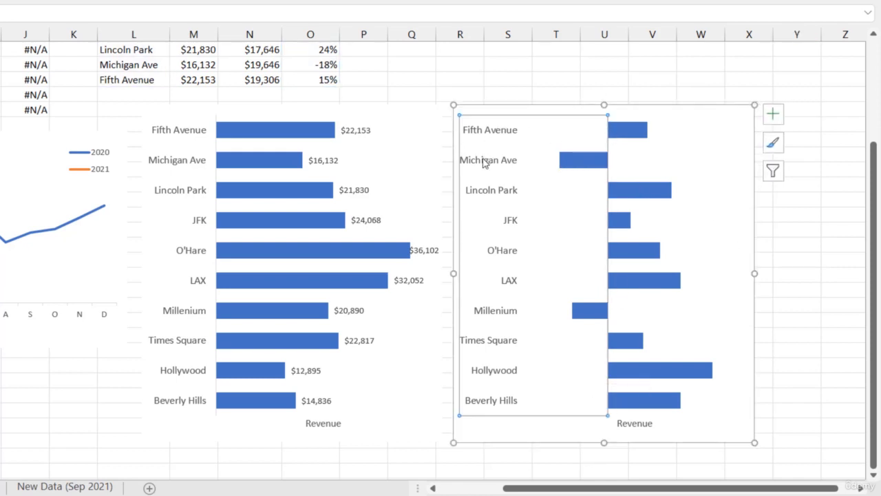
right_click(485, 162)
click(530, 375)
click(685, 127)
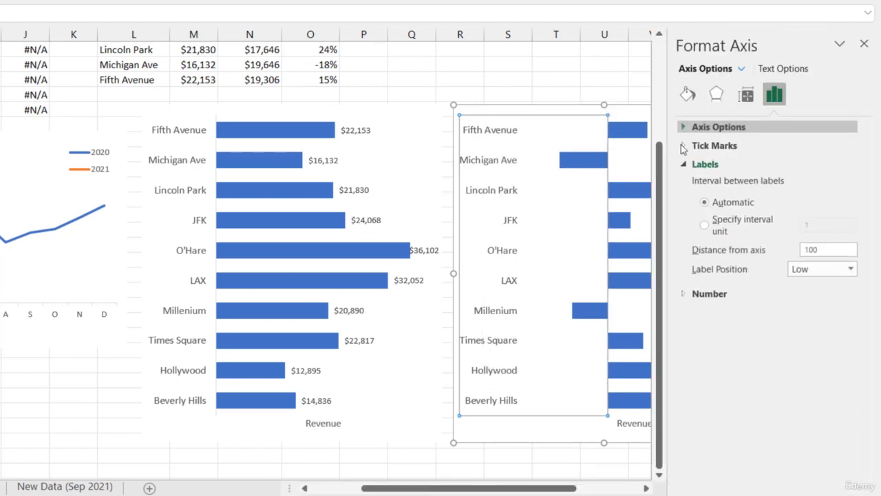
click(688, 166)
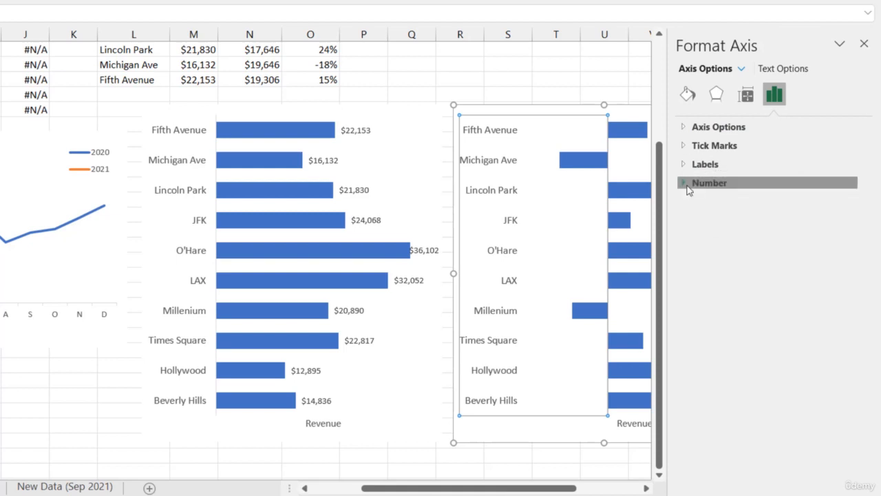
click(695, 182)
click(838, 216)
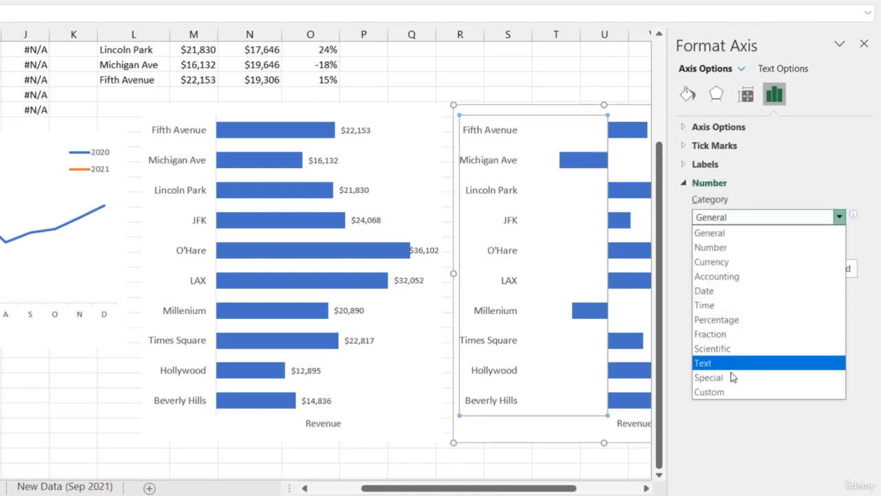
click(731, 377)
click(839, 217)
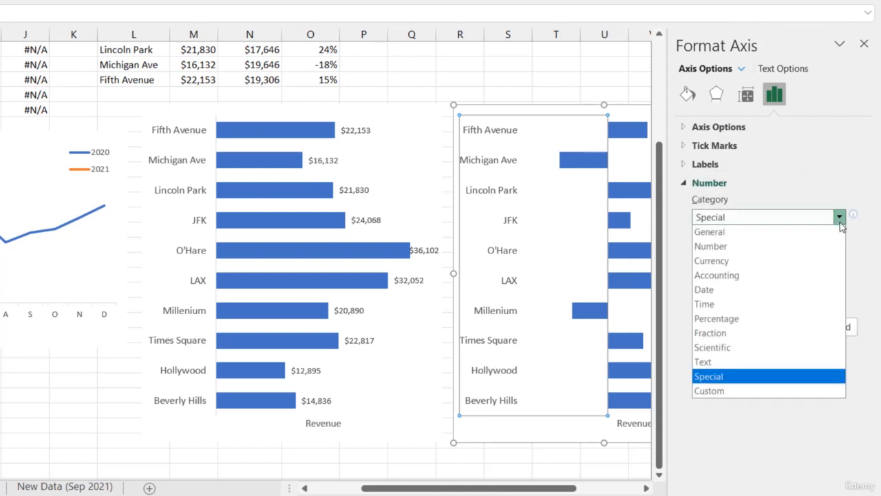
click(716, 388)
- Replace the vertical category axis's format code with ;;; and add it as a custom number format
click(719, 291)
drag(719, 291, 679, 291)
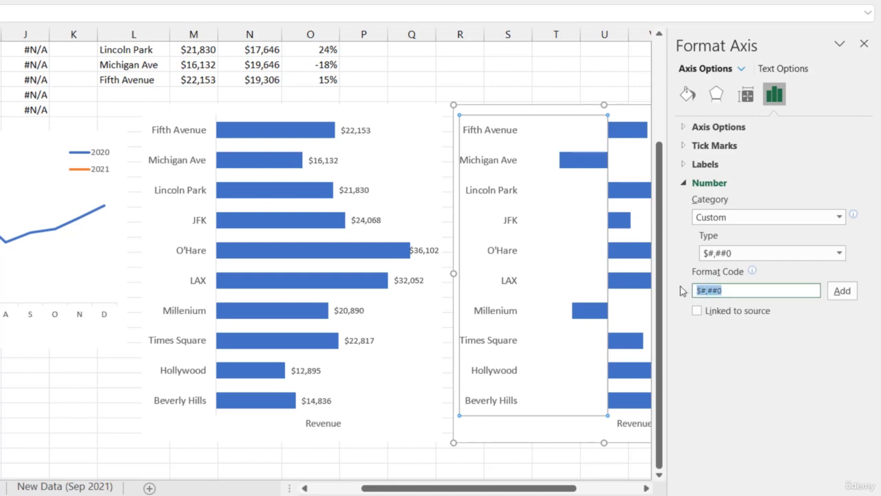
key(BackSpace)
text(;;;)
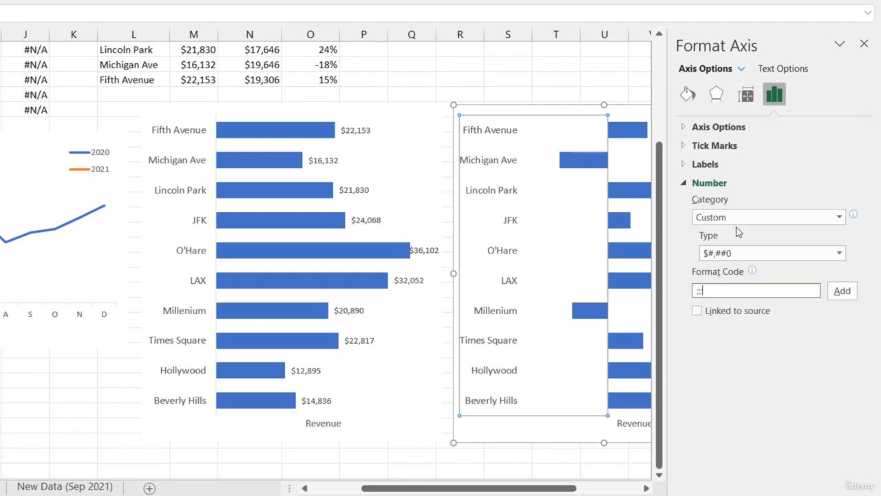
click(843, 292)
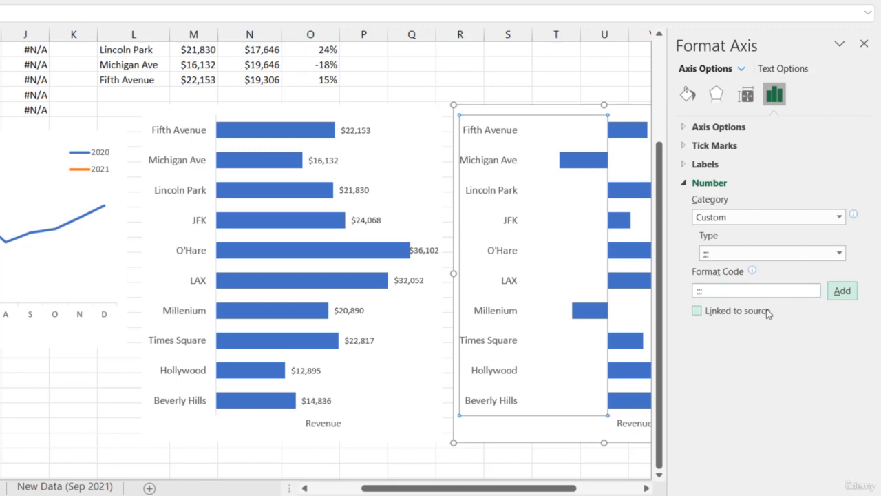
click(861, 46)
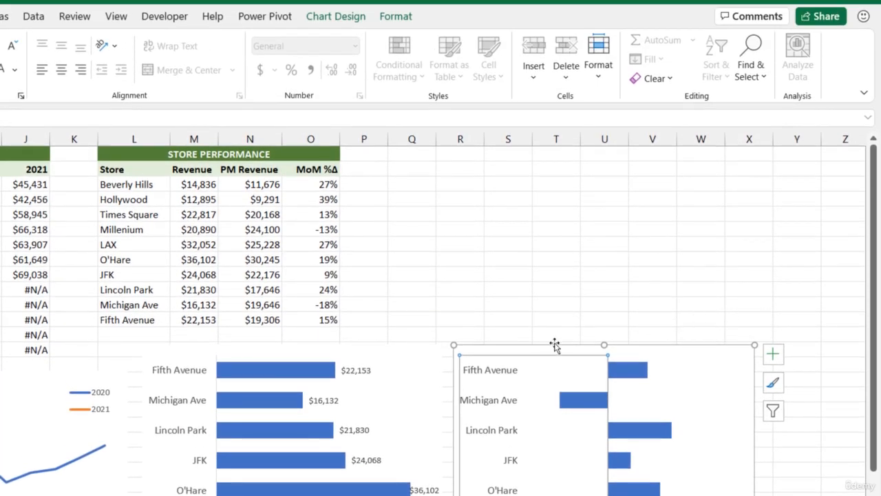
- Change the month-over-month chart's category axis label range to the blank cells K3:K12
click(554, 346)
click(344, 17)
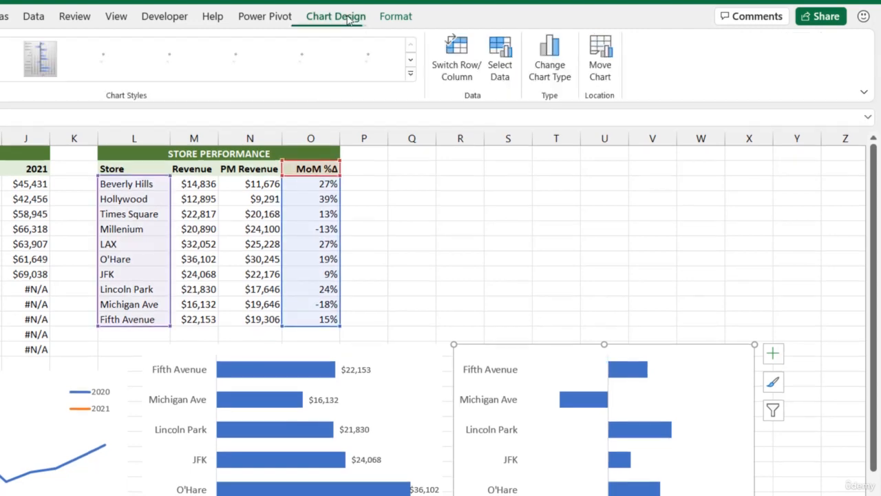
click(501, 59)
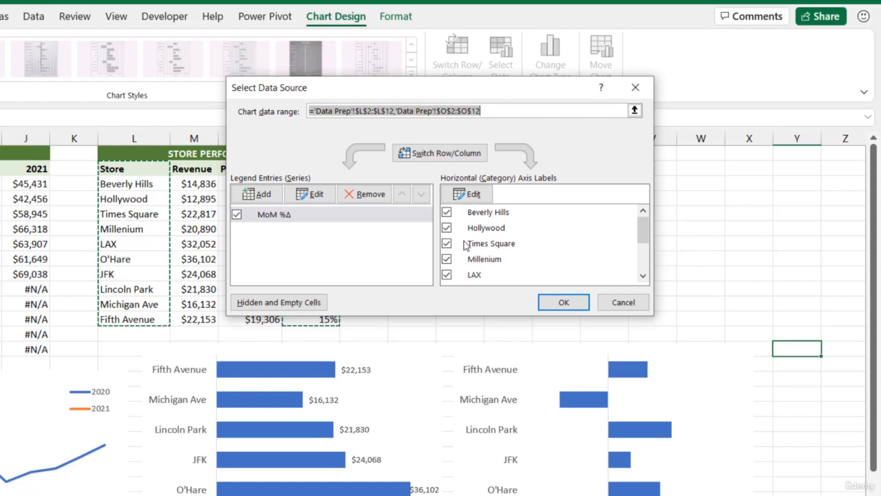
click(468, 193)
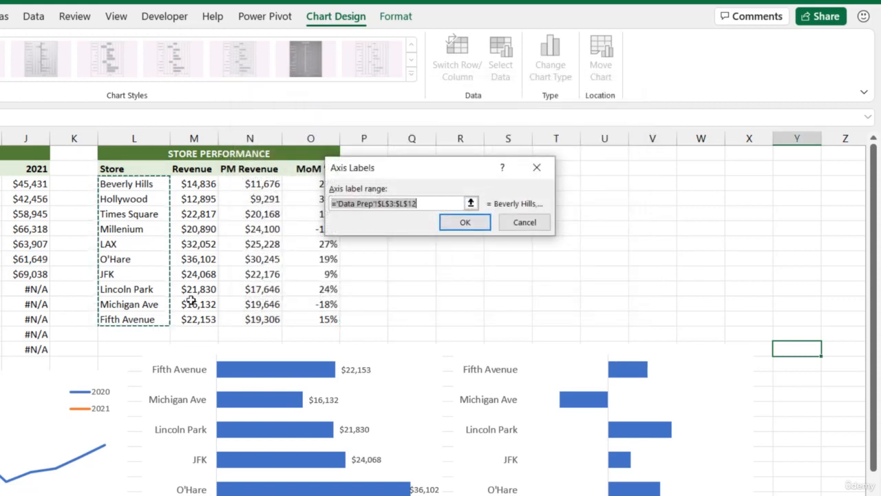
drag(90, 183, 83, 316)
click(481, 222)
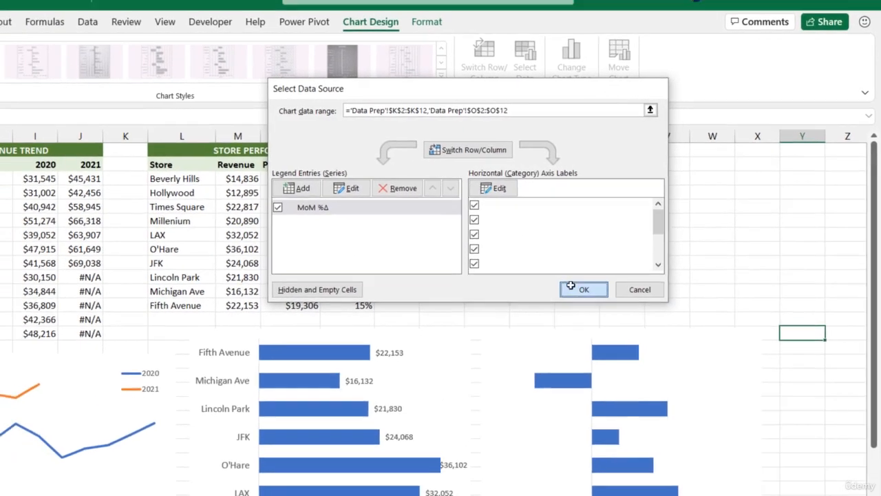
click(562, 302)
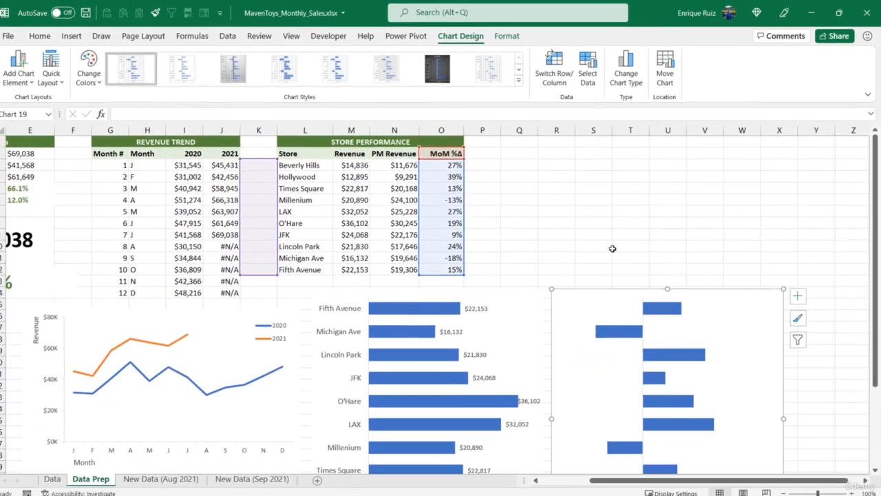
- Replace the Revenue axis title on the month-over-month chart with MoM %
scroll(615, 250, down, 3)
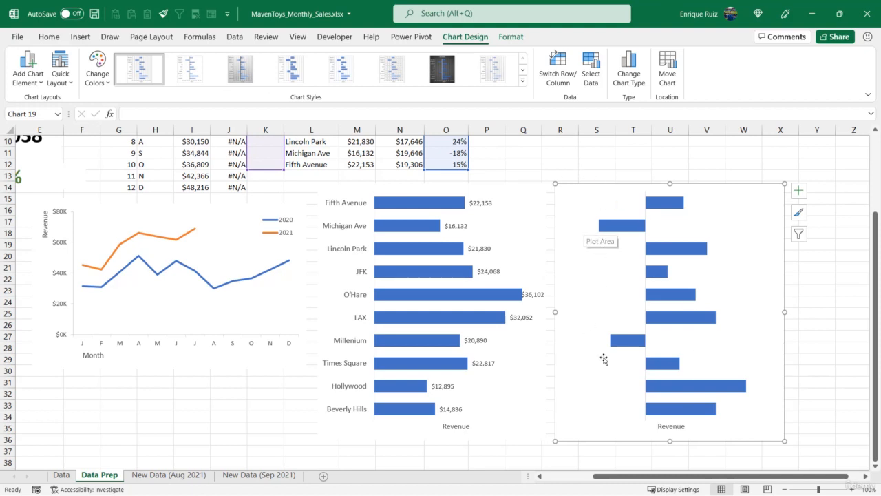
click(679, 427)
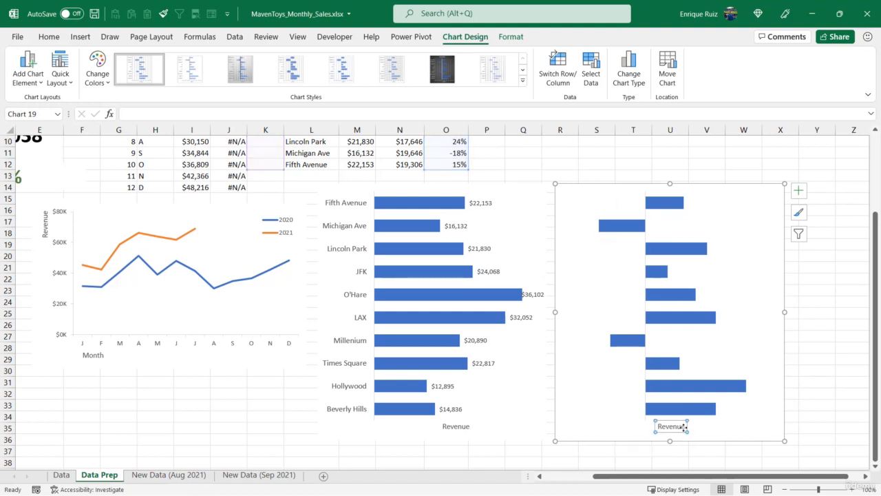
drag(662, 427, 693, 428)
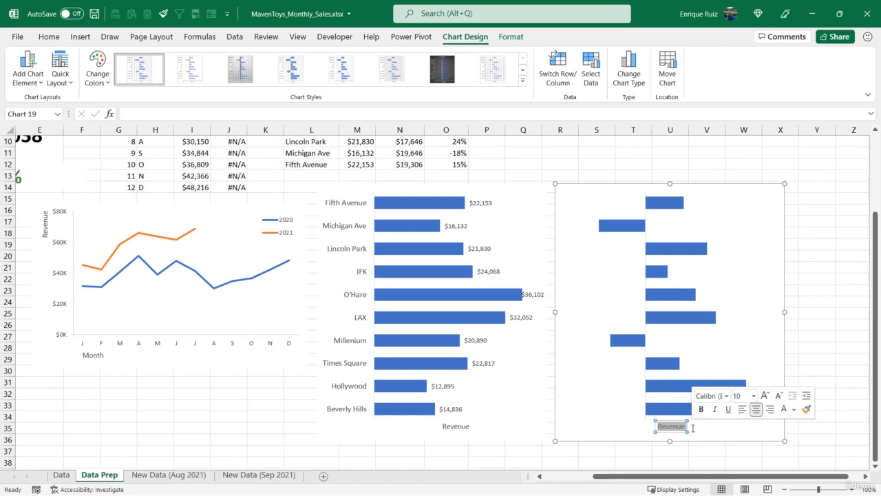
text(MoM)
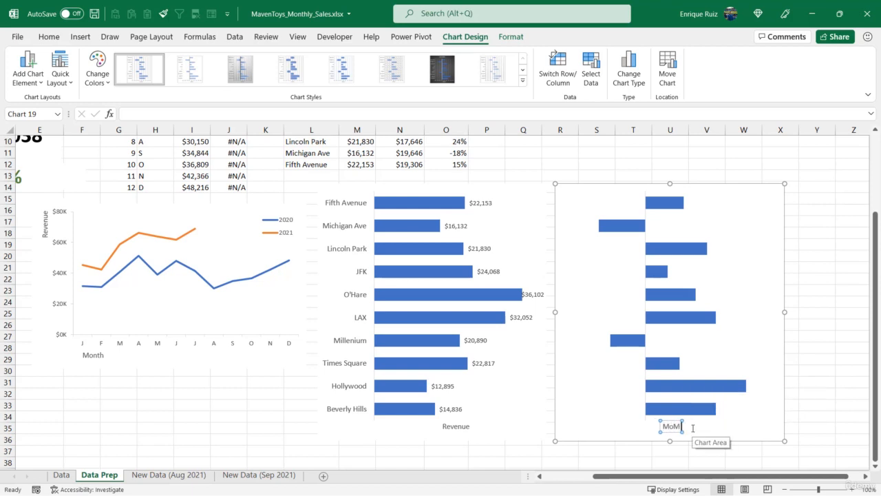
text( %)
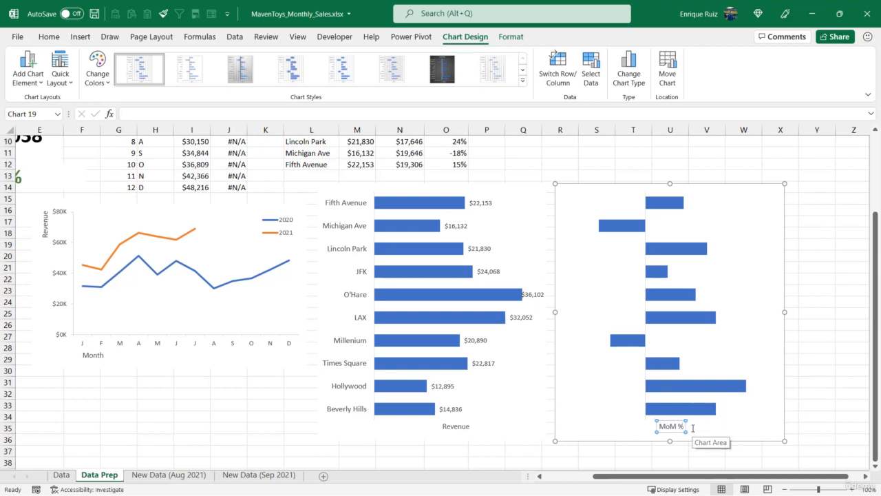
- Insert the Greek capital letter delta symbol (Δ) at the end of the month-over-month chart's axis title
click(80, 37)
click(747, 66)
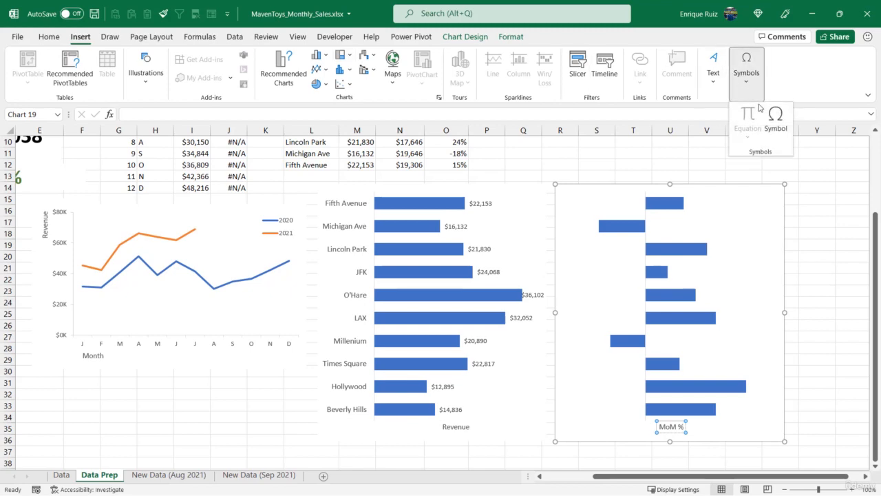
click(775, 124)
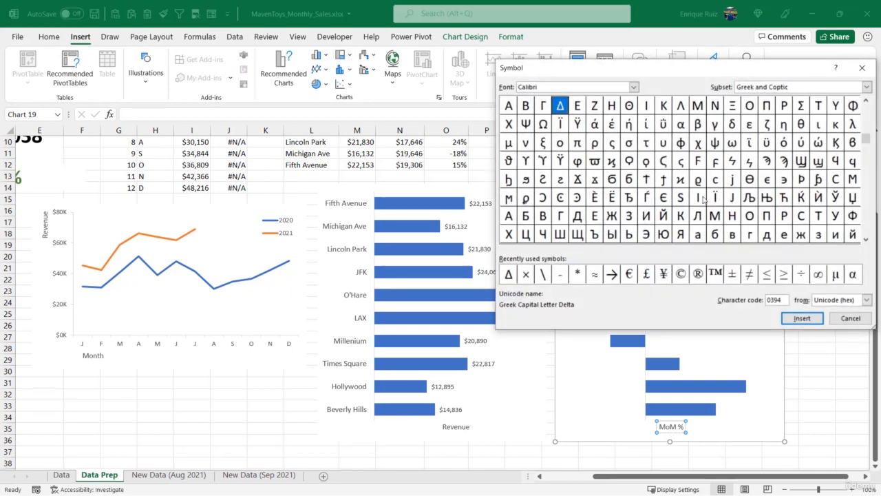
click(792, 319)
click(850, 318)
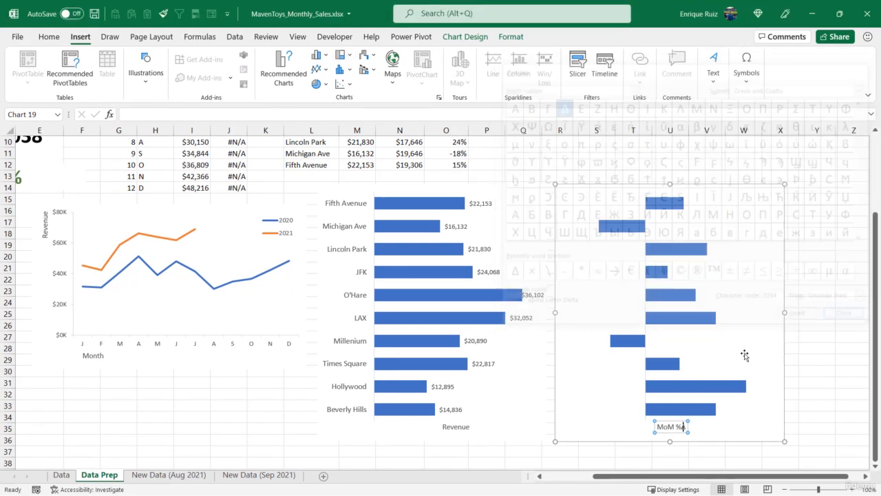
- Turn on the Invert if negative fill option for the month-over-month chart's bar series
click(804, 338)
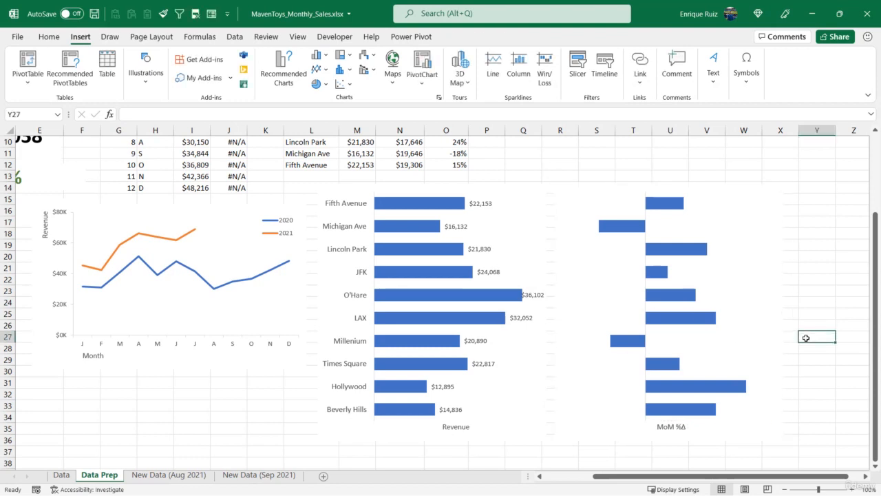
click(674, 249)
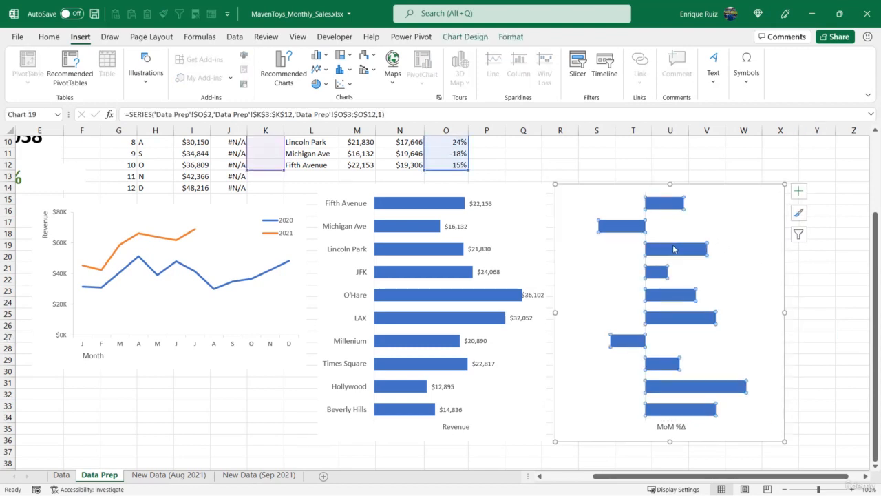
right_click(675, 252)
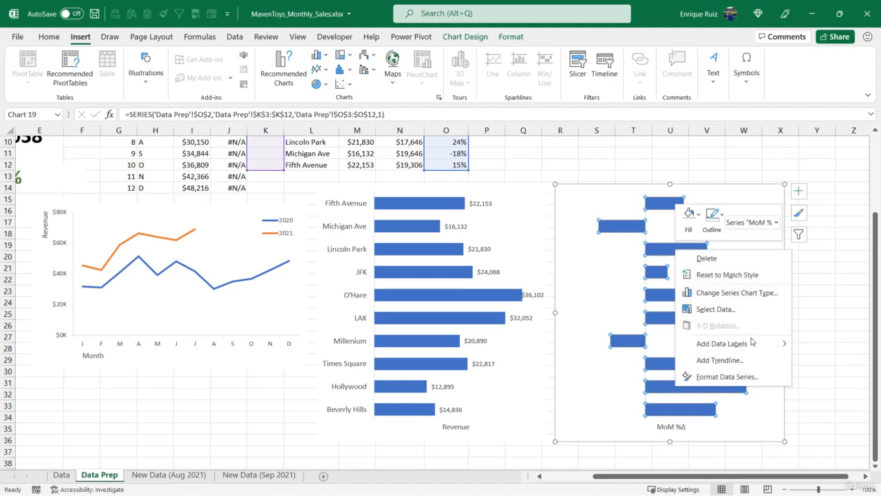
click(730, 375)
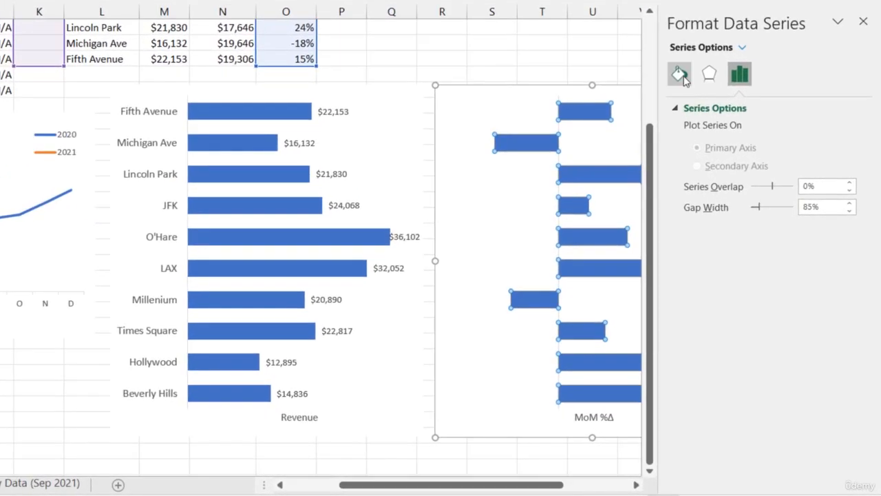
click(694, 100)
click(680, 126)
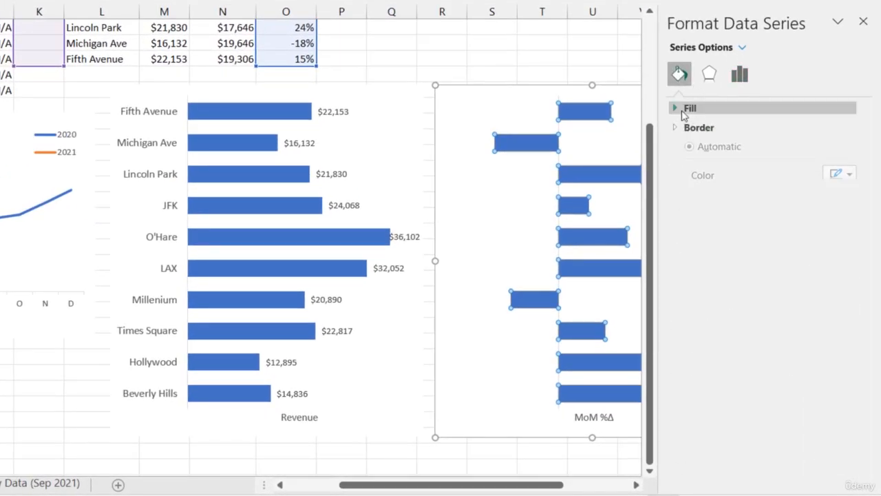
click(685, 110)
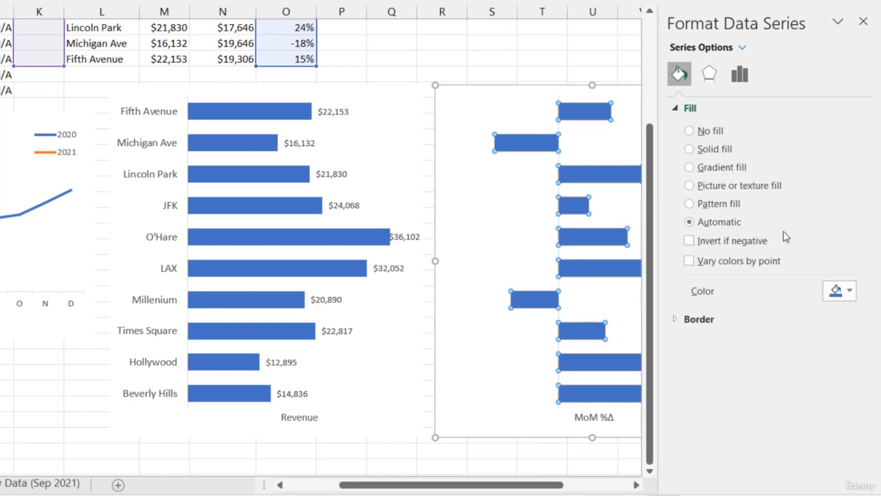
click(689, 240)
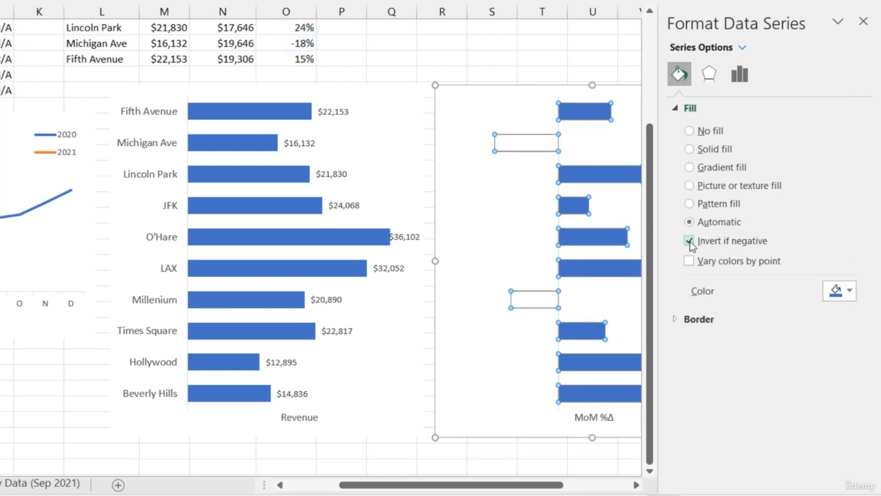
- Give the month-over-month bars a solid fill, dark green for positive values and dark red for negative values
drag(549, 484, 575, 481)
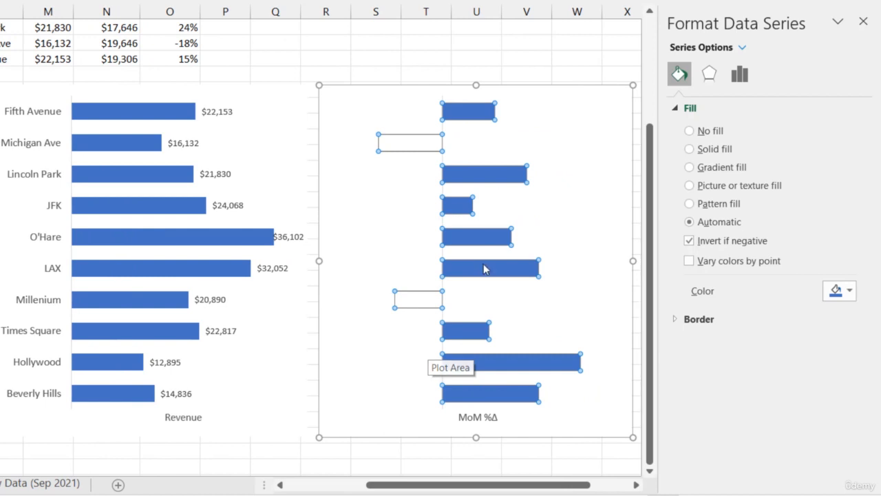
click(722, 150)
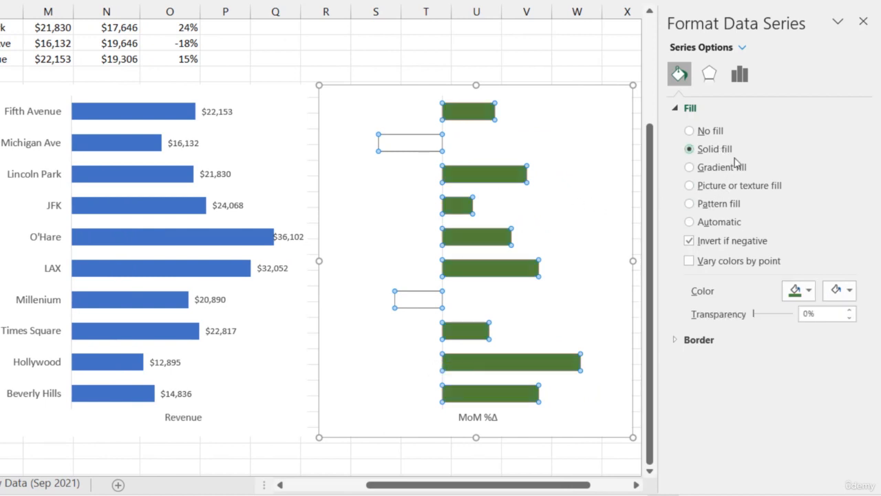
click(797, 289)
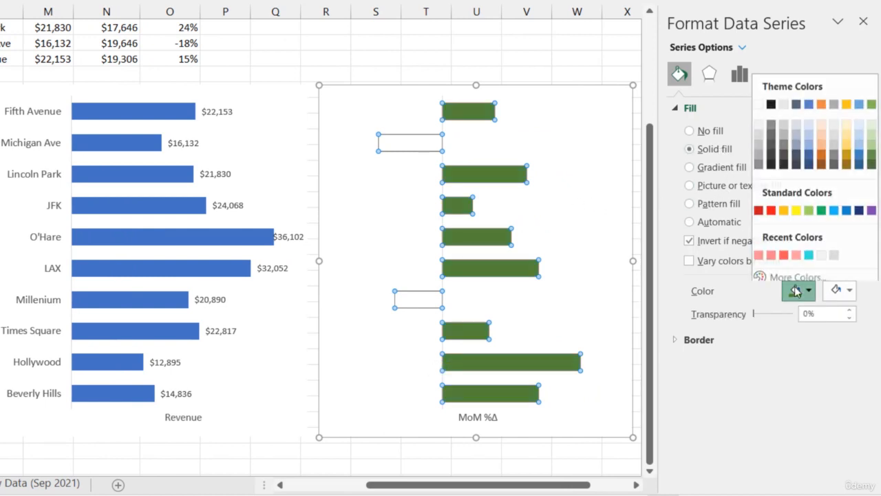
click(872, 156)
click(836, 290)
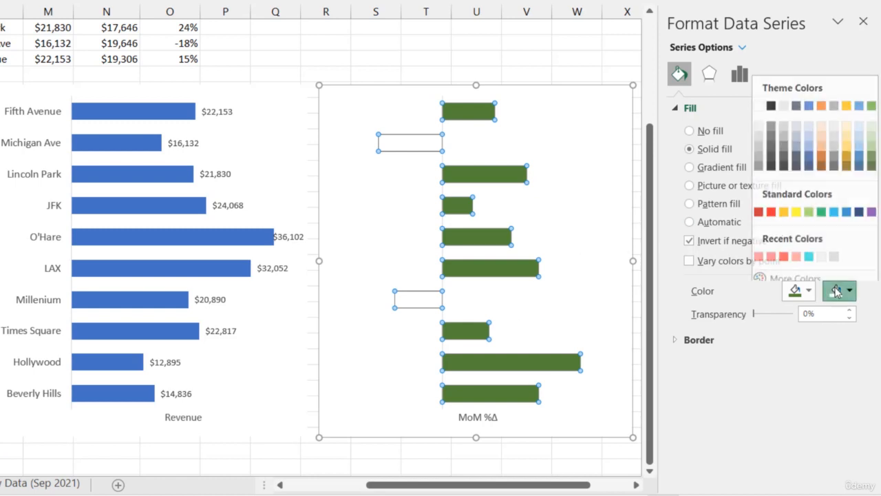
click(759, 205)
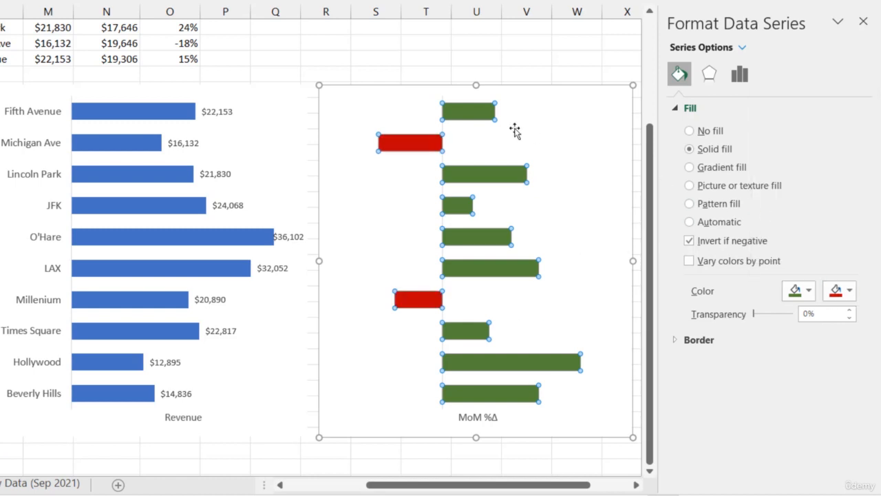
click(863, 22)
- Add data labels to the month-over-month bars and make them bold
right_click(516, 176)
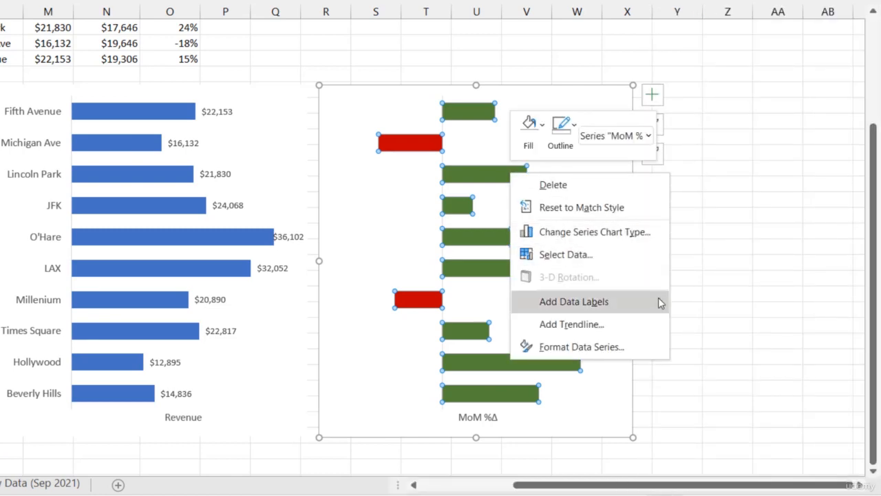
click(678, 306)
click(562, 192)
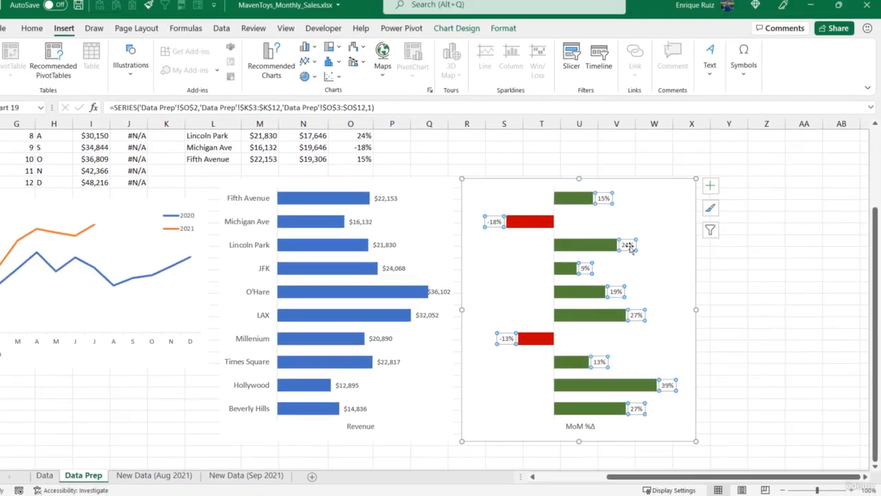
click(50, 37)
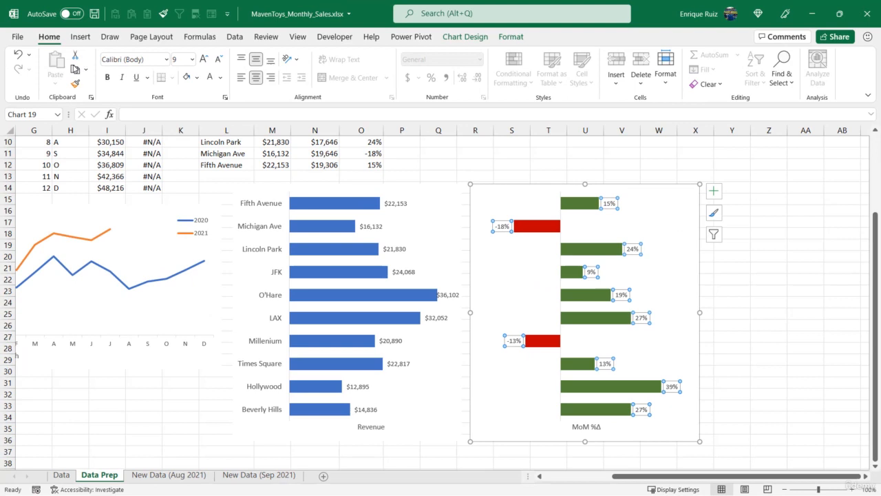
click(106, 77)
- Narrow the month-over-month chart to a bit over half its width and shift its axis title slightly left beneath the bars' baseline
click(675, 264)
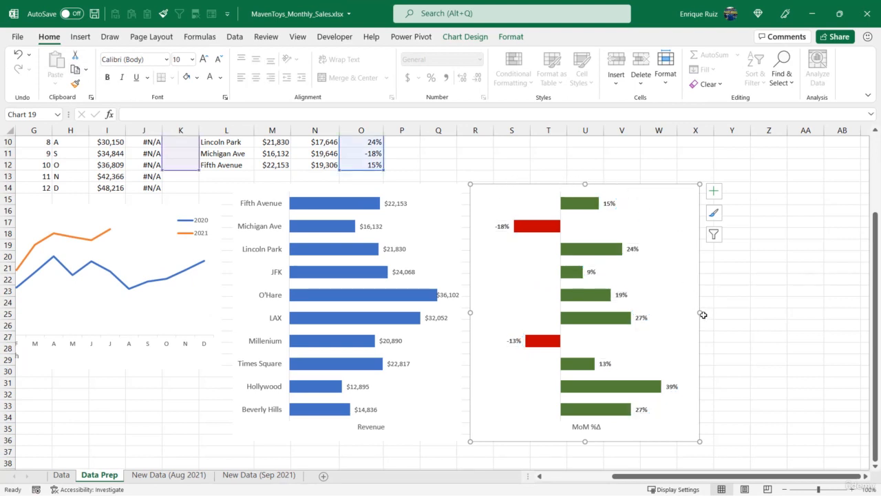
drag(697, 312, 605, 312)
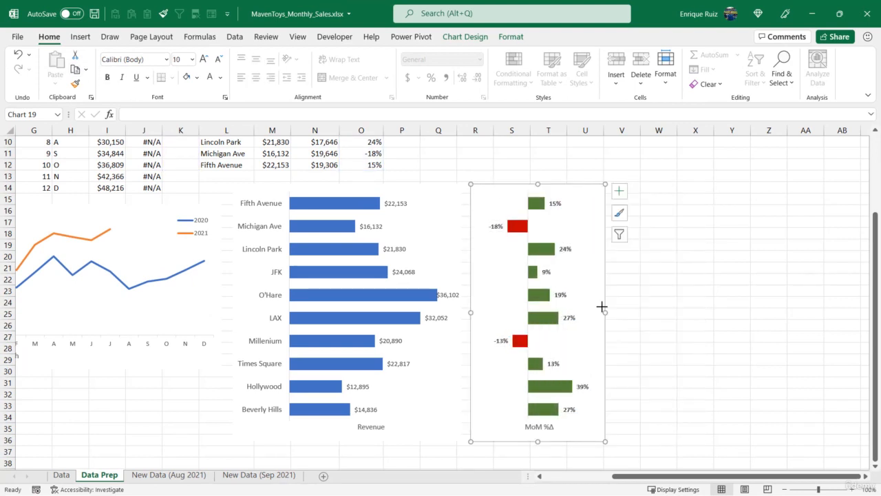
click(540, 428)
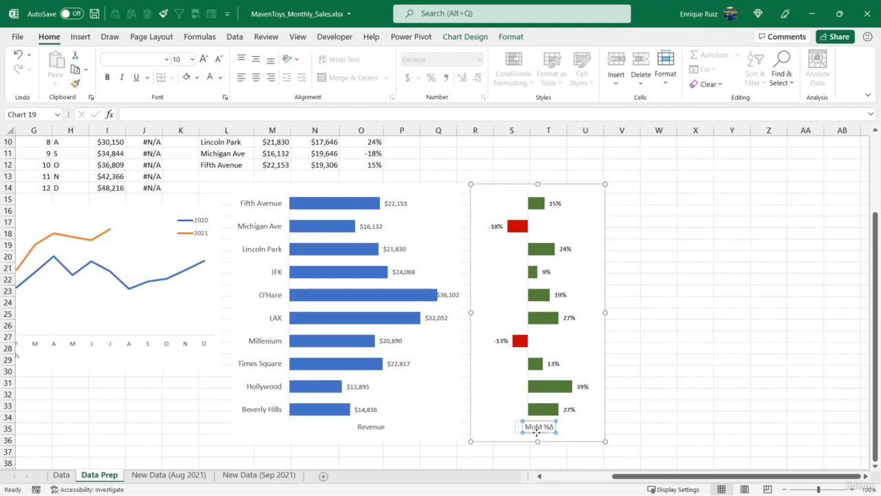
drag(536, 432, 536, 432)
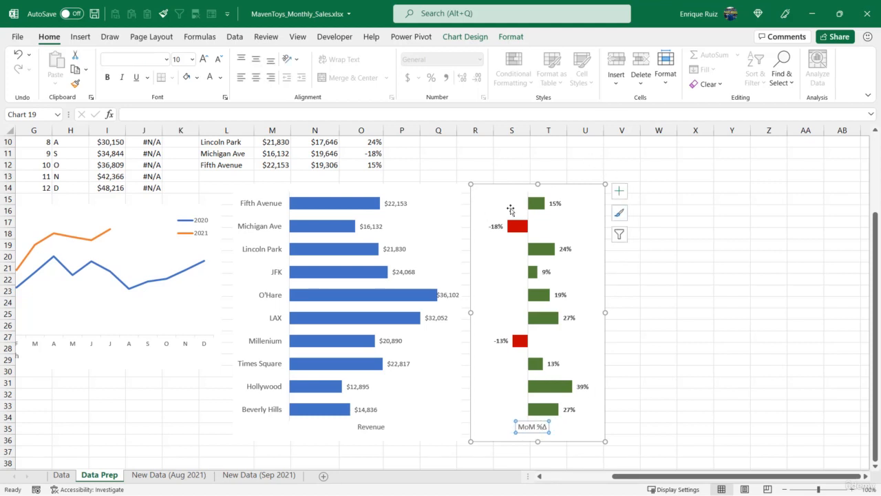
- Set the revenue chart's data label position to Inside End
click(398, 204)
right_click(398, 204)
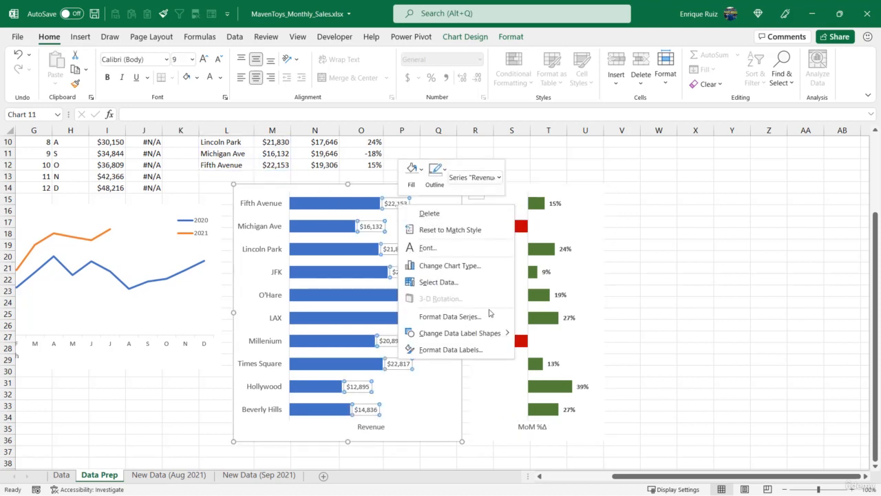
click(478, 348)
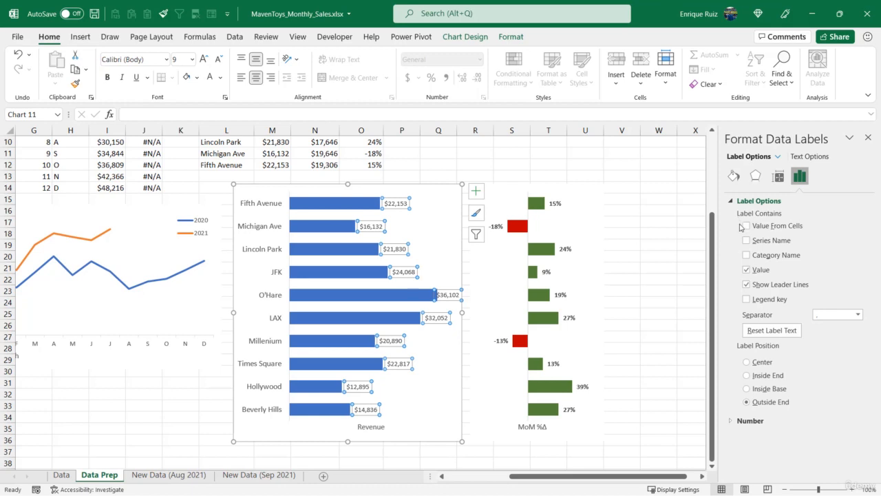
click(767, 375)
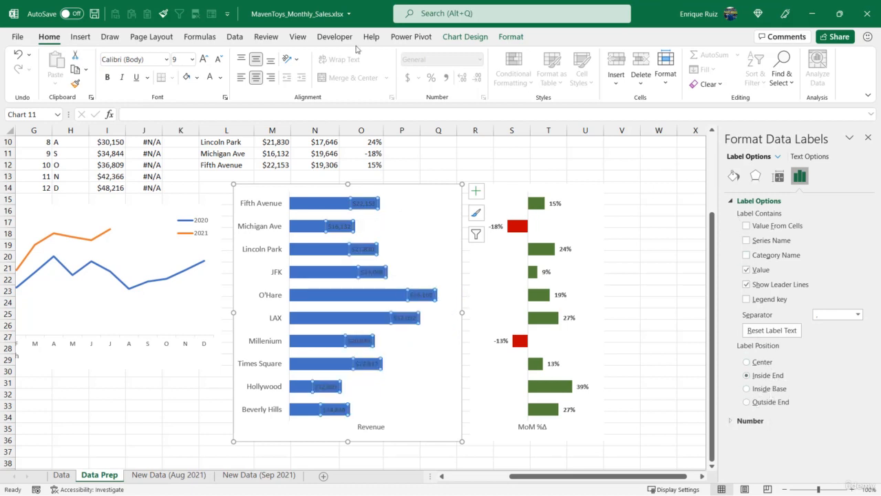
- Make the revenue chart's data labels bold and white
click(107, 77)
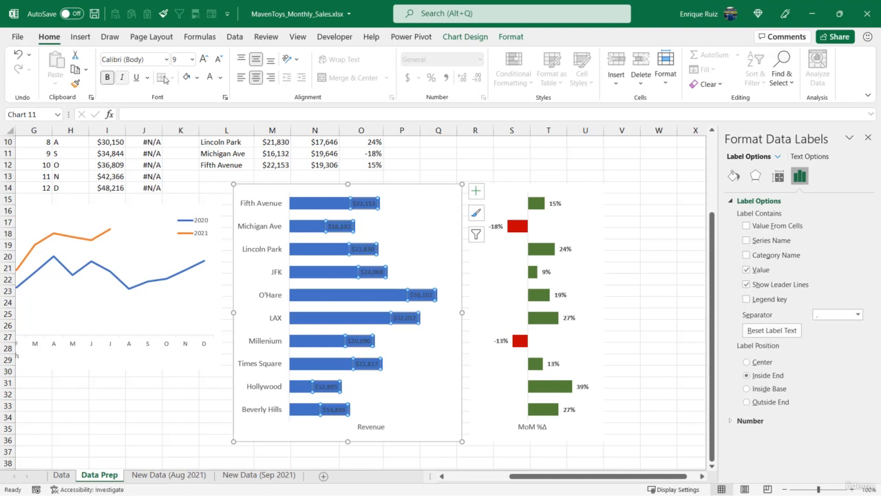
click(221, 77)
click(208, 124)
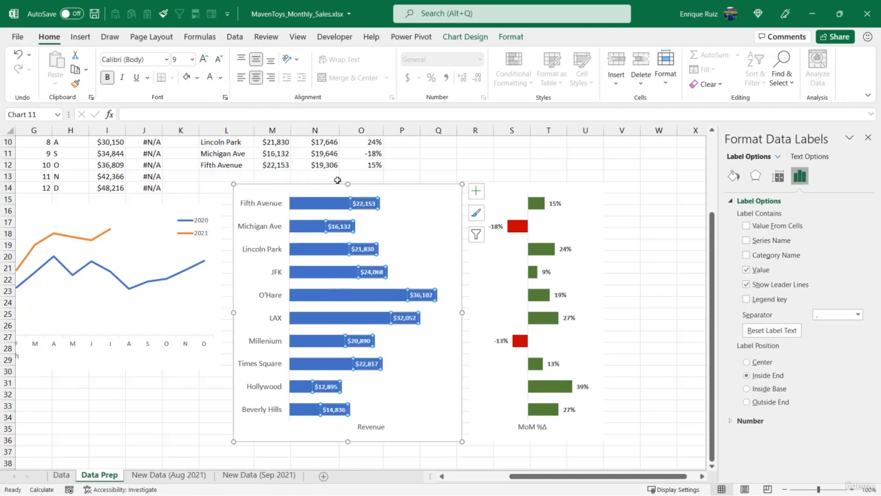
click(428, 187)
- Move the month-over-month chart left so it slightly overlaps the revenue chart's right edge, keeping the rows aligned
click(531, 187)
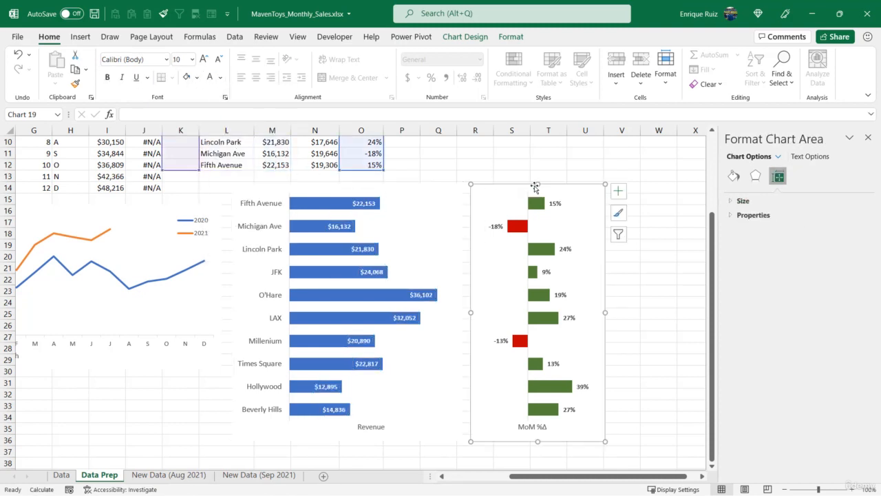
drag(573, 186, 538, 187)
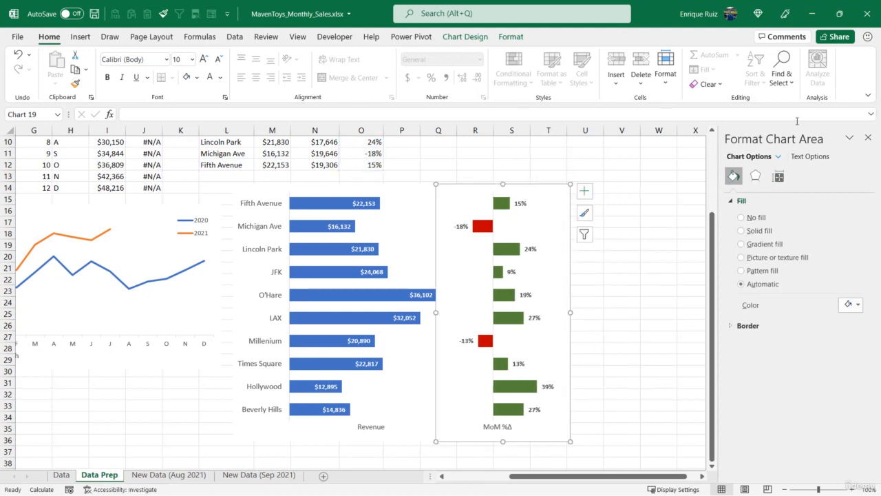
click(868, 137)
click(731, 233)
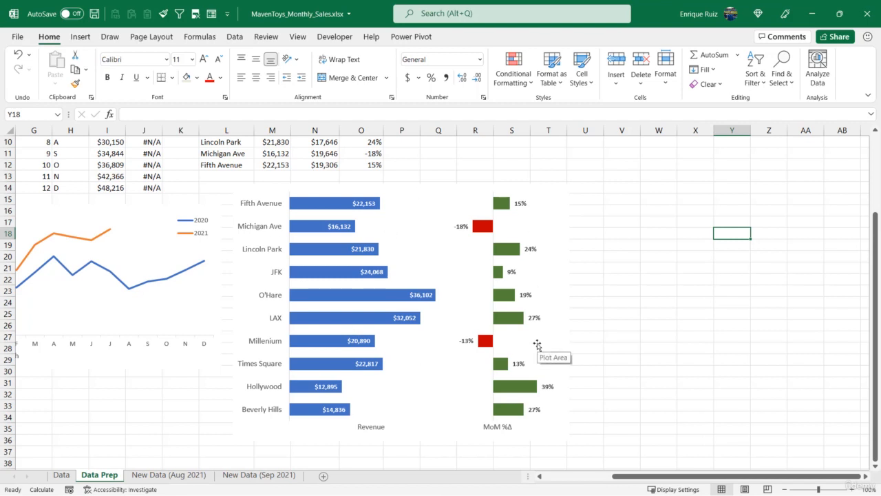
- Move the revenue chart's Revenue axis title left so it lines up with the start of the bars
click(371, 426)
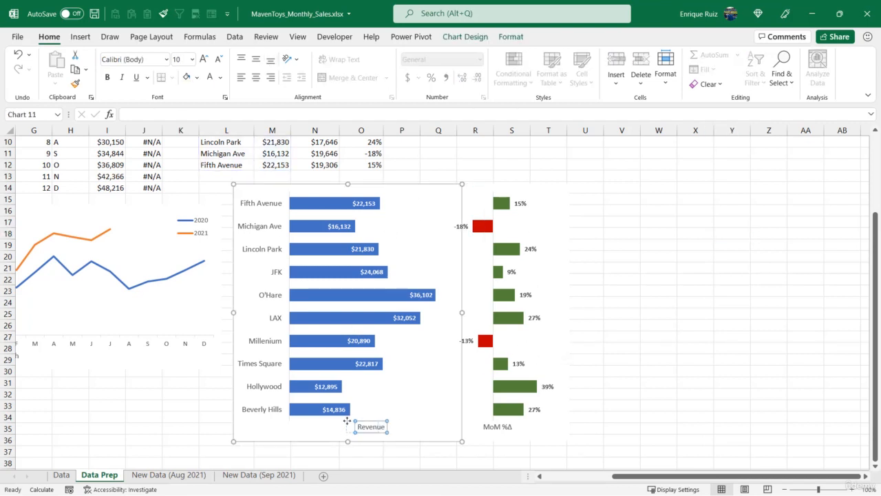
drag(309, 421, 313, 421)
click(188, 394)
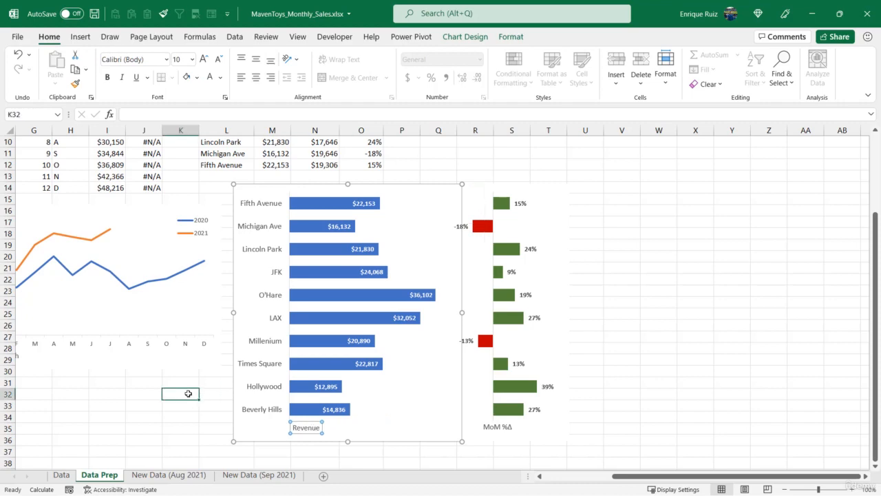